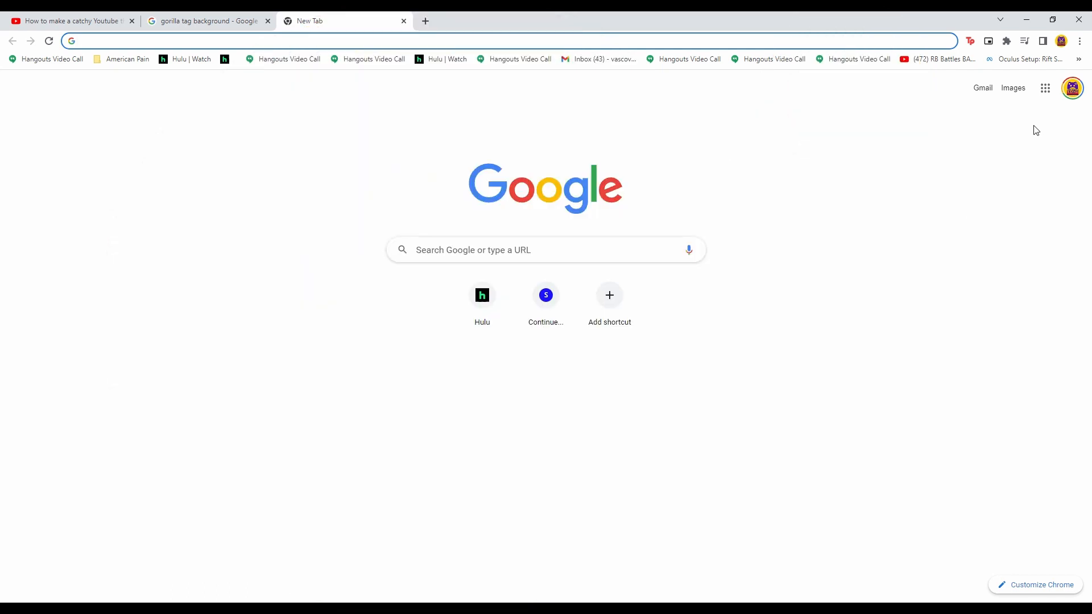
Step: Open photopea.com in the new browser tab
text(phoy)
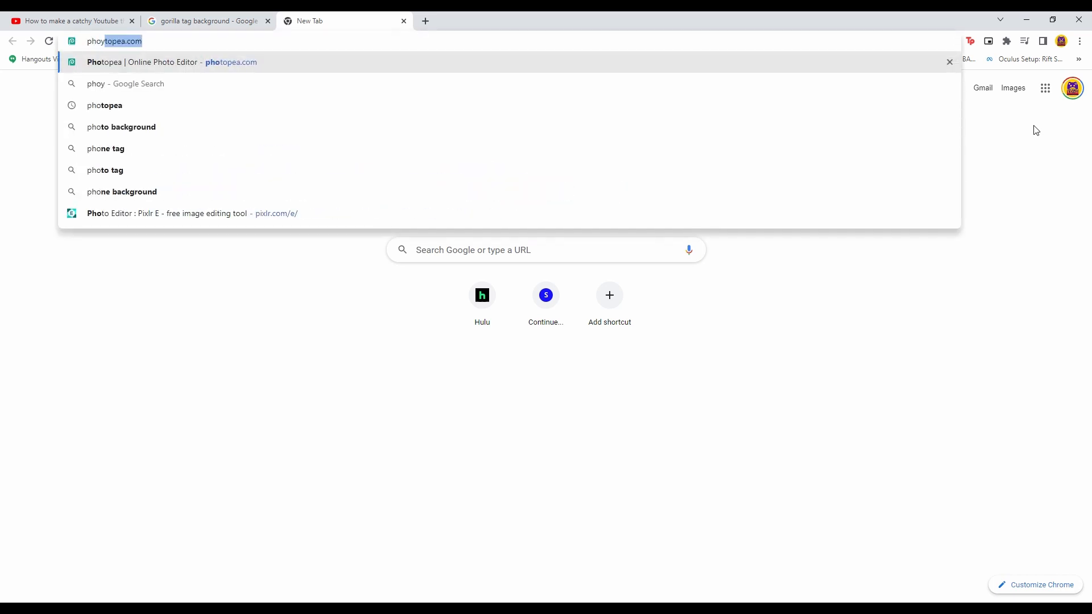
key(BackSpace)
text(top)
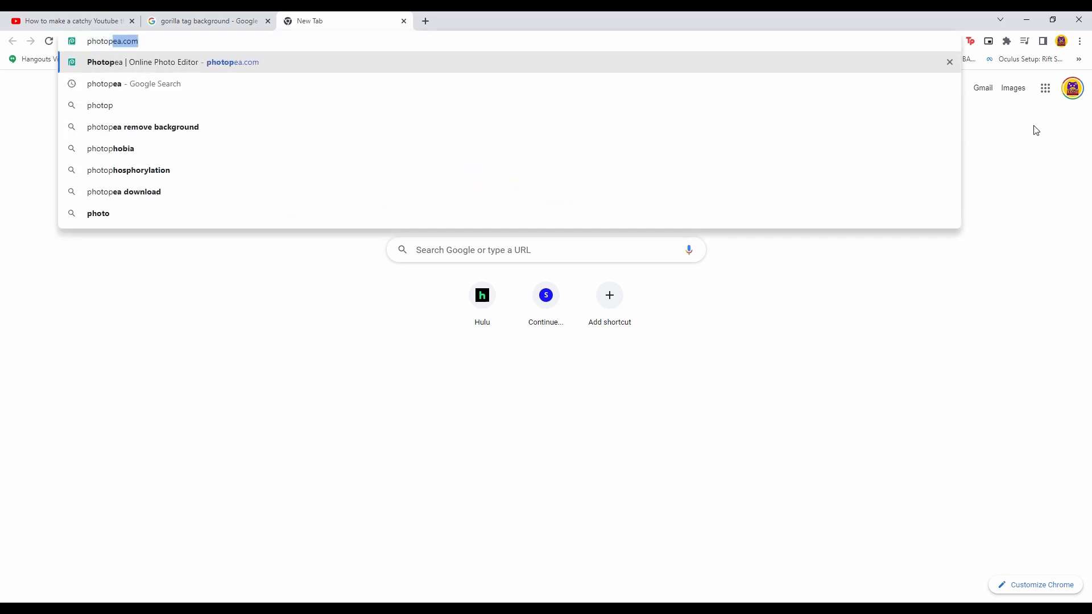
text(ea.com,)
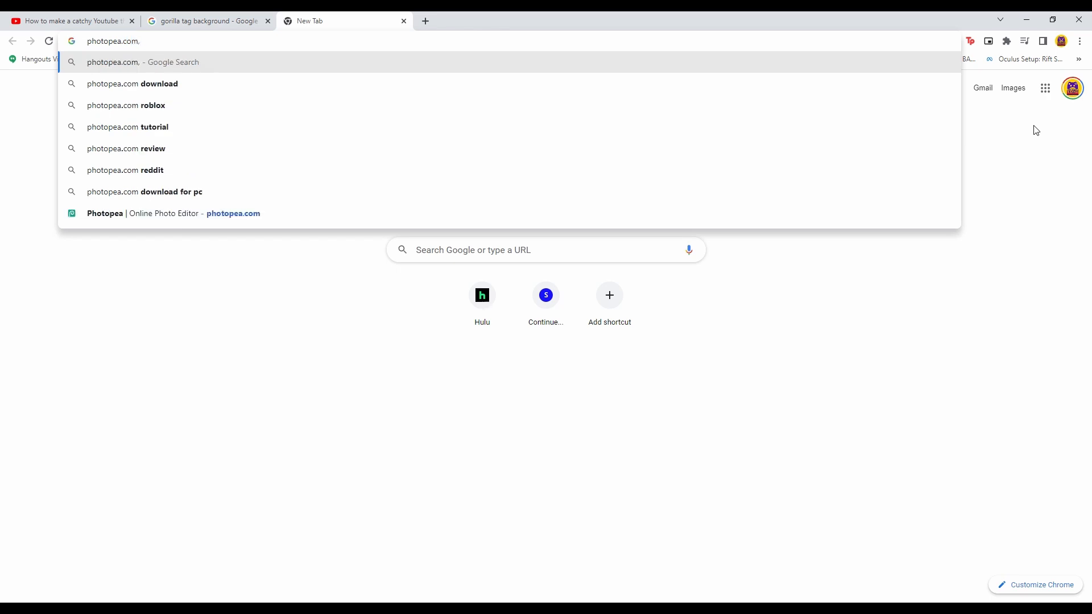
key(BackSpace)
key(Return)
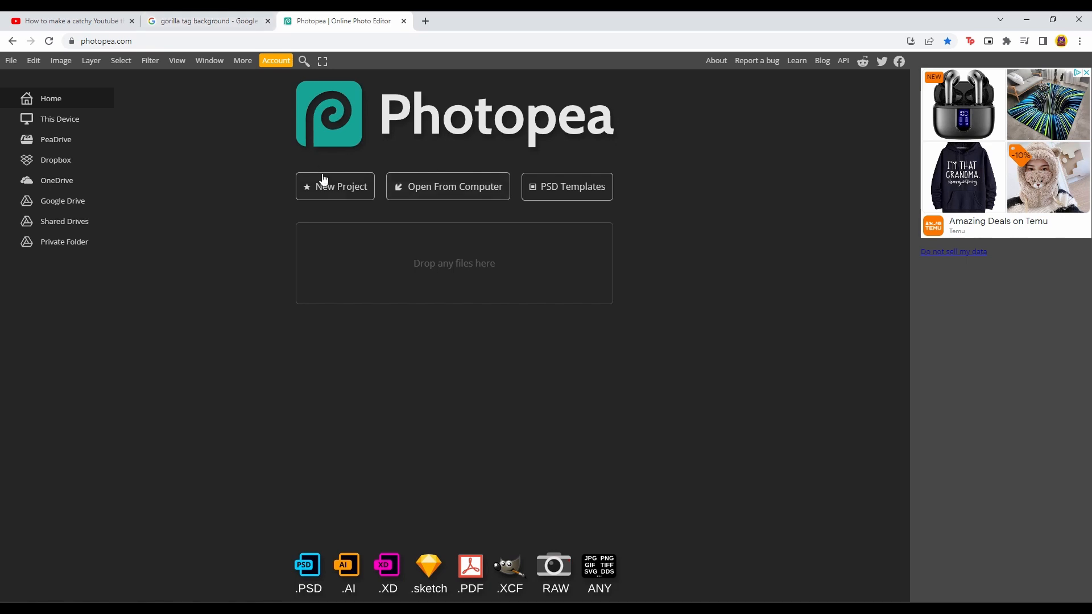
Step: Create a new 1280 × 720 pixel project with a white background
click(323, 195)
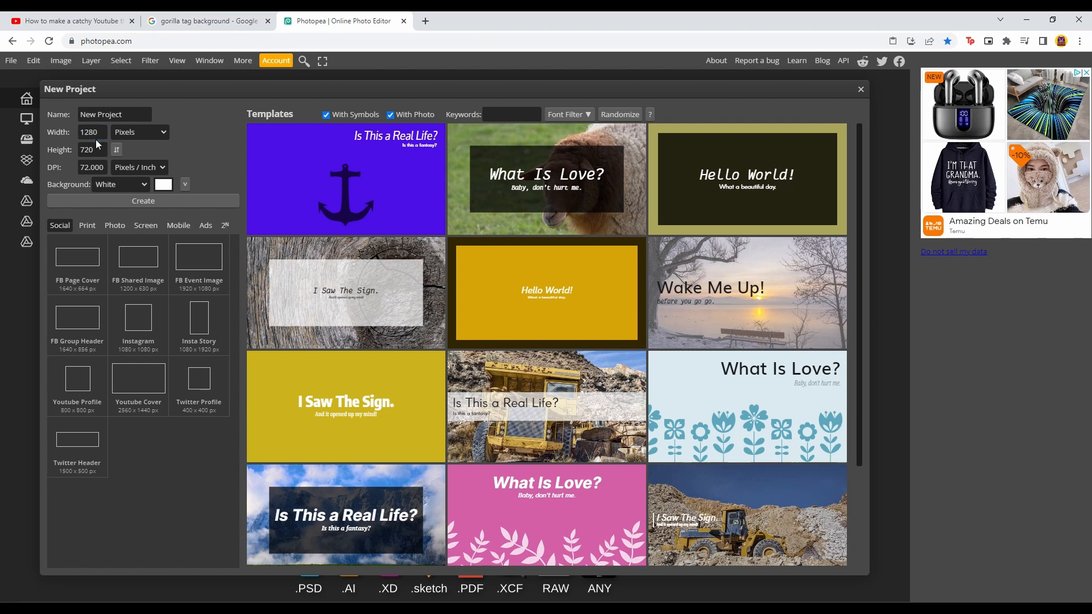
click(103, 152)
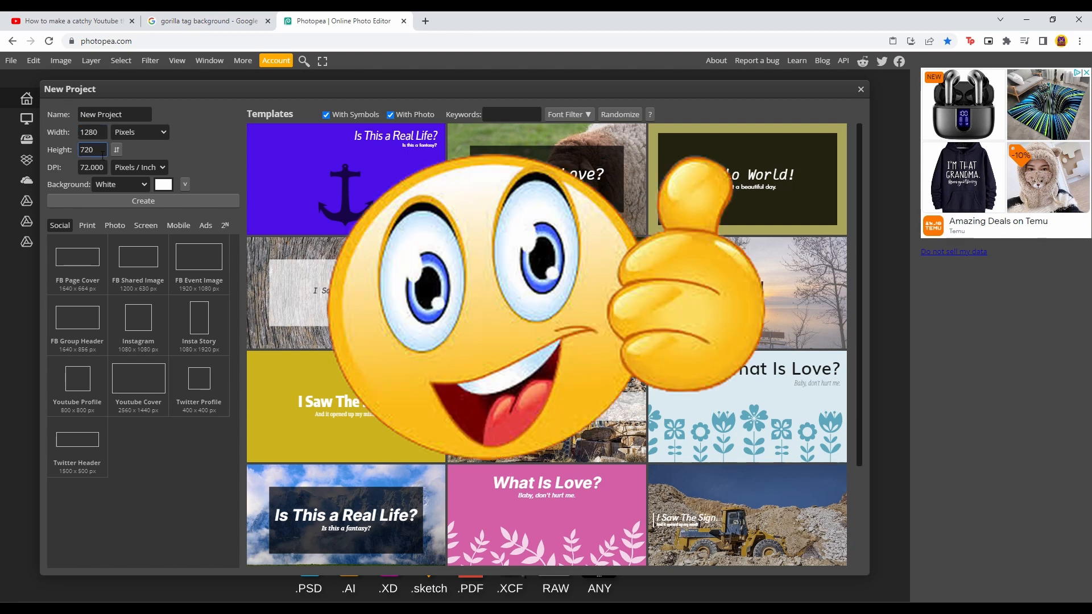
click(97, 138)
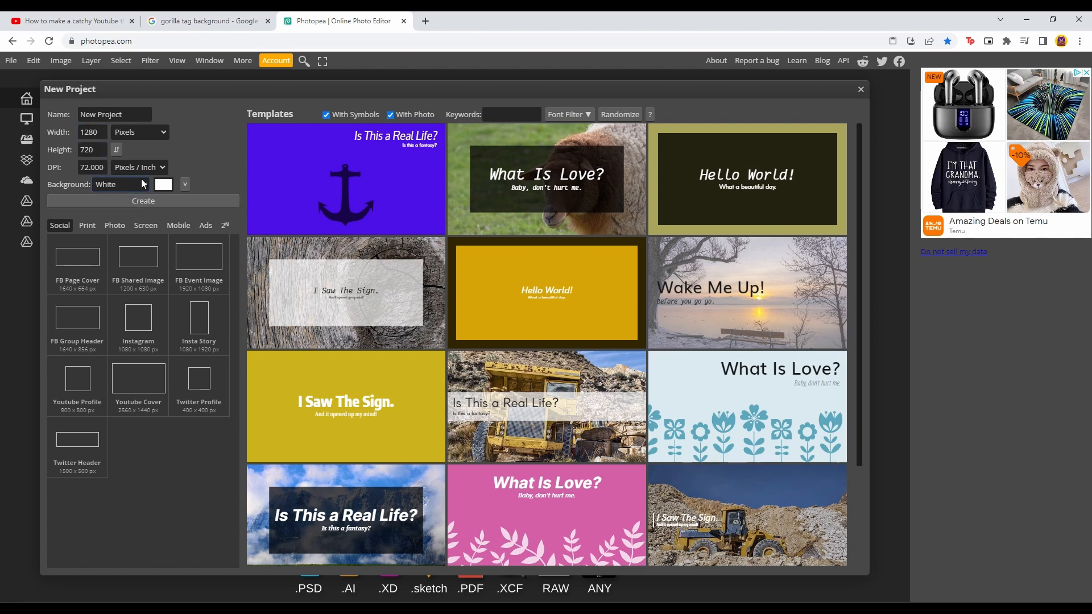
click(103, 149)
click(102, 136)
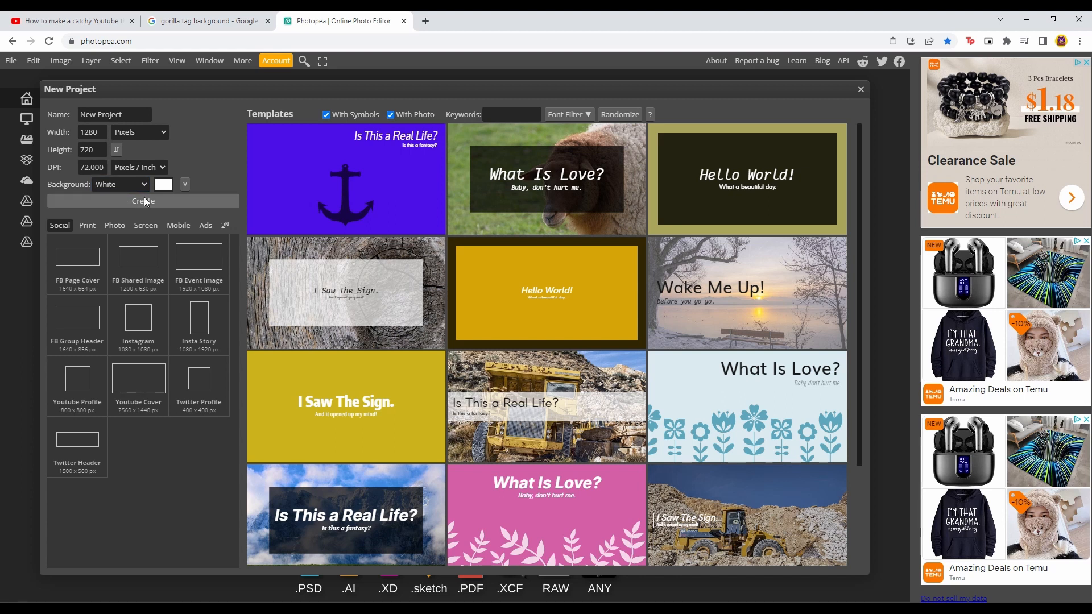
click(143, 201)
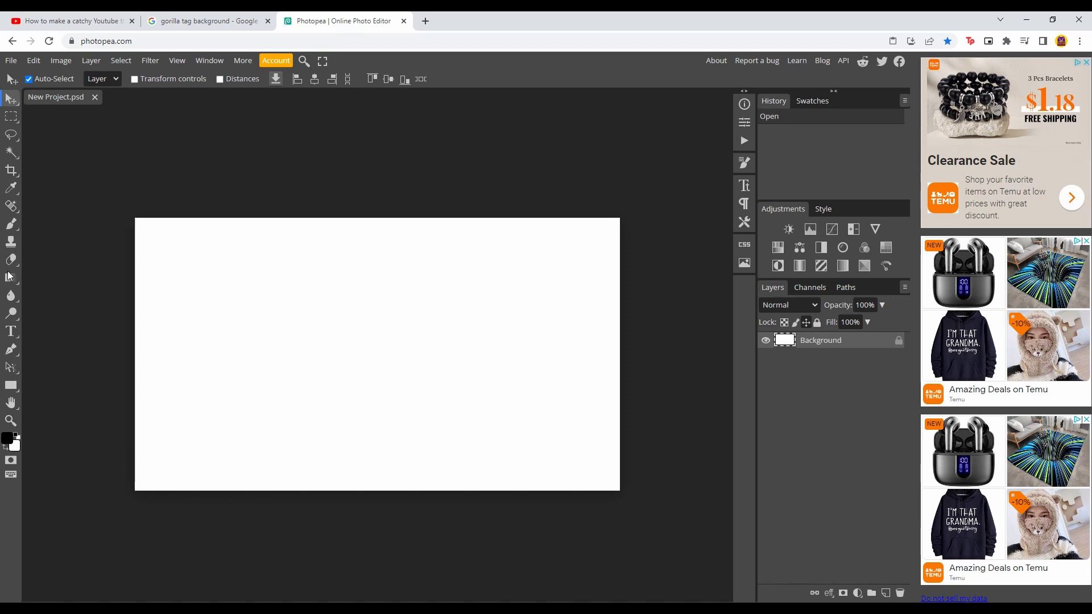
Step: Switch to the gorilla tag background image results and preview the forest and starry night pictures as background candidates
scroll(534, 373, down, 1)
scroll(514, 367, up, 1)
click(236, 19)
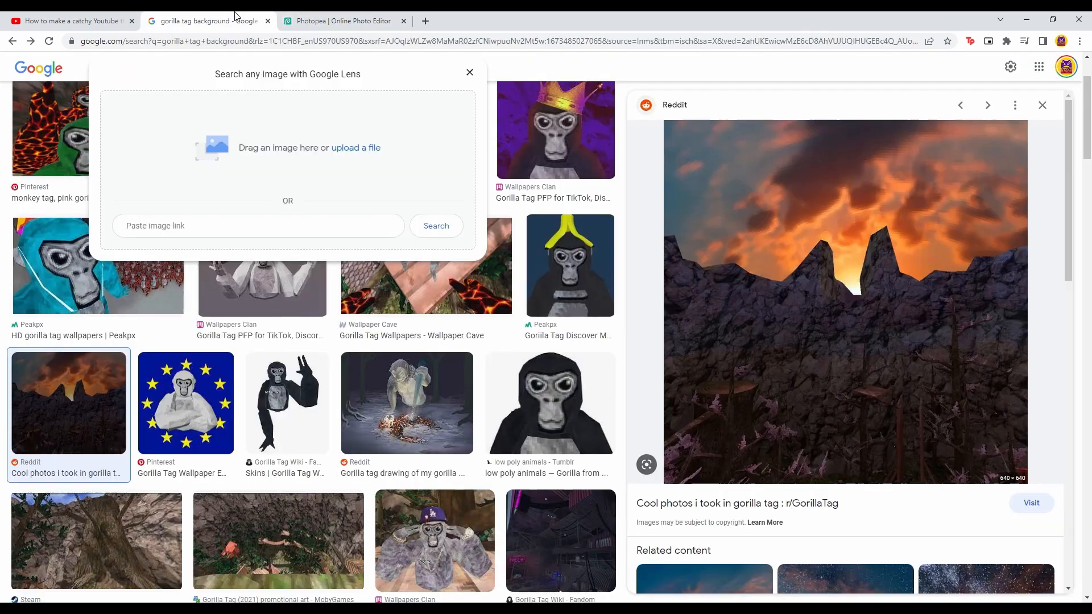
click(327, 537)
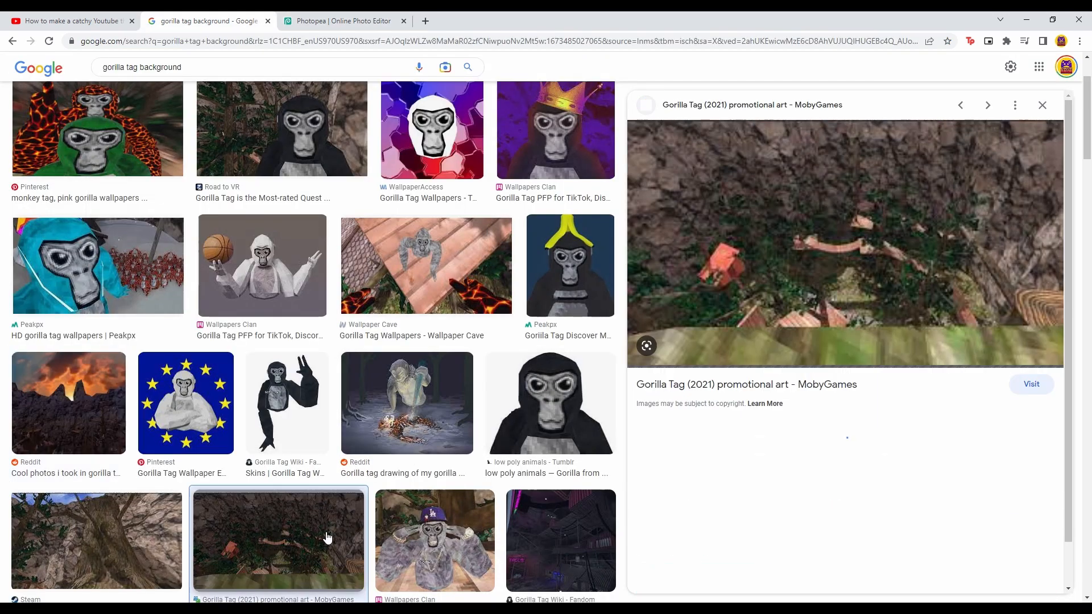
scroll(375, 488, down, 5)
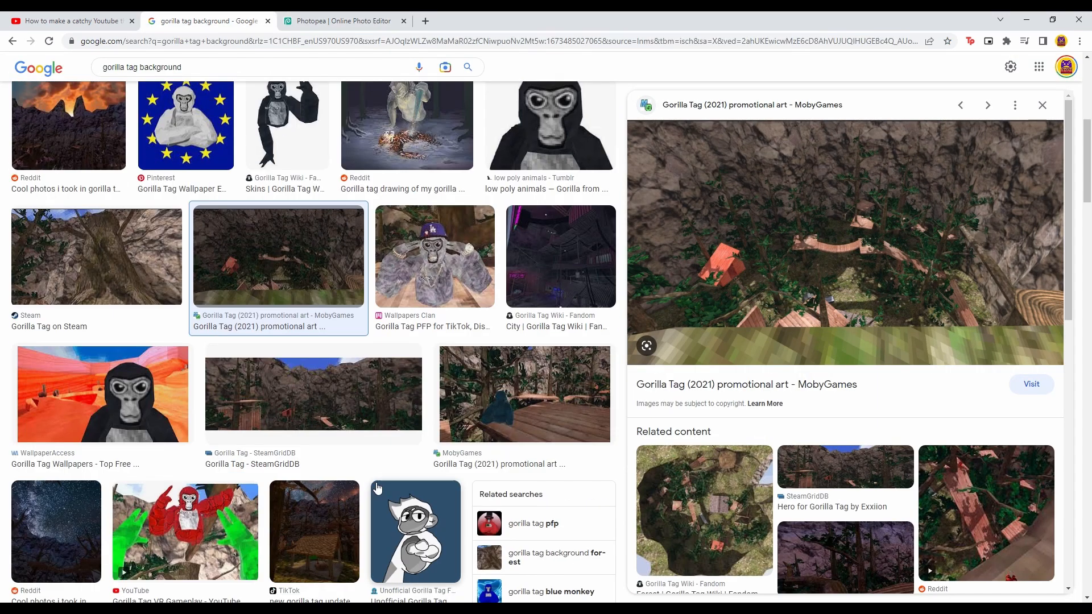
scroll(847, 341, down, 8)
click(314, 531)
click(85, 566)
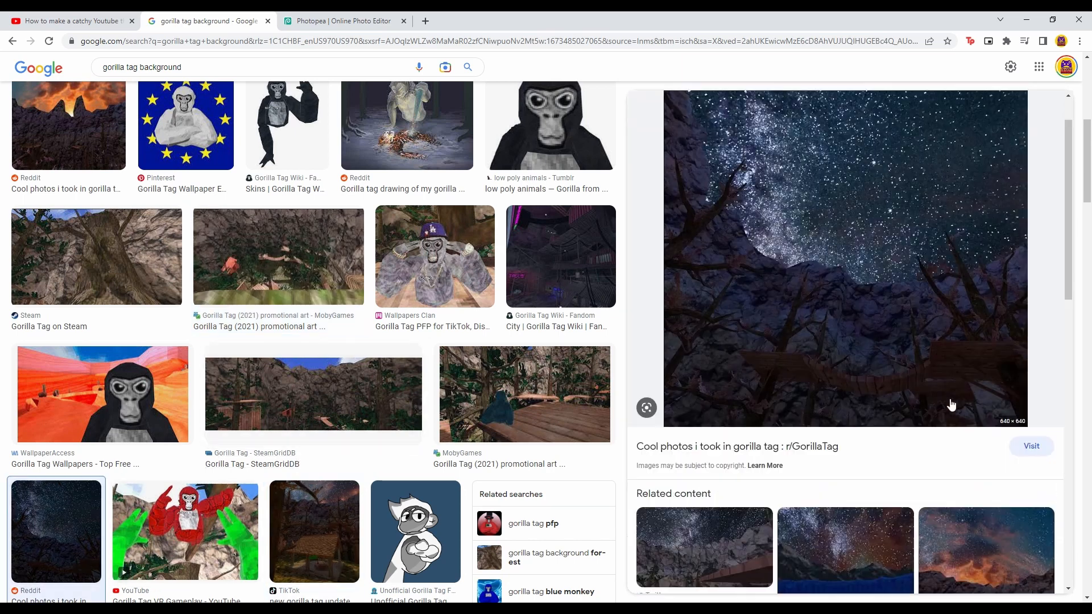
Step: Open the related Twitter image of the rock wall under a starry night sky and place it on the Photopea project canvas
scroll(819, 409, down, 6)
scroll(705, 273, down, 2)
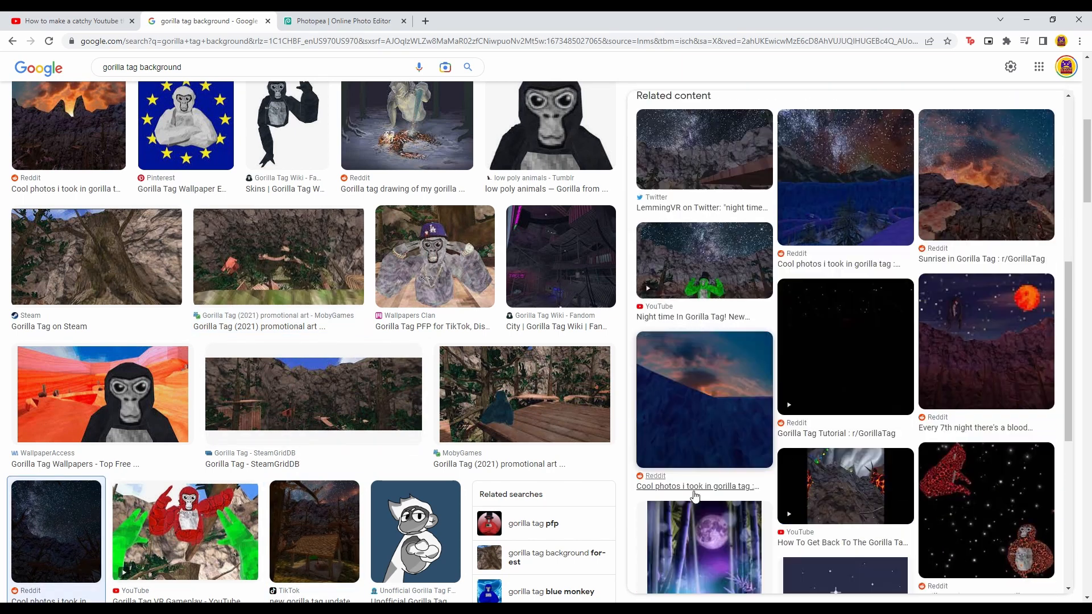
scroll(705, 272, up, 2)
click(705, 259)
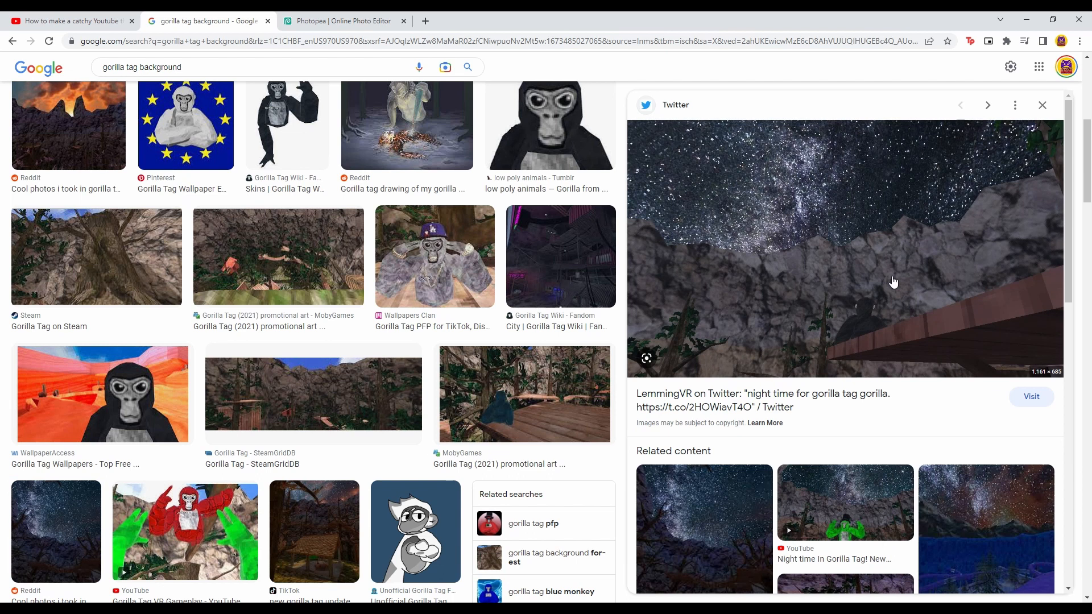
drag(893, 282, 366, 371)
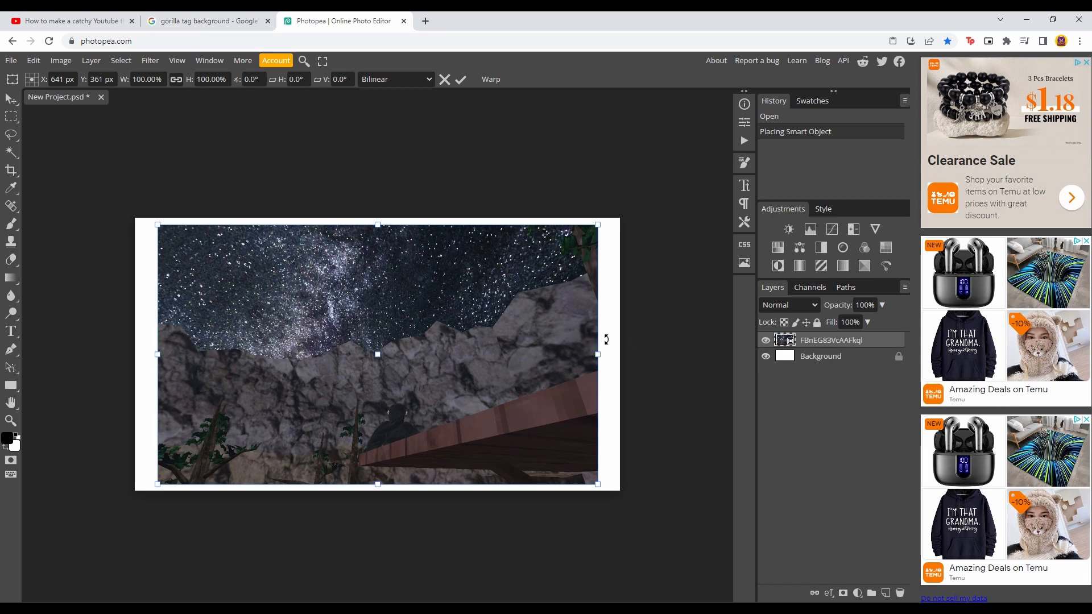
Step: Stretch the placed night-sky image to fill the whole canvas, about 110% wide and 105% high, and apply the transform
drag(602, 356, 622, 357)
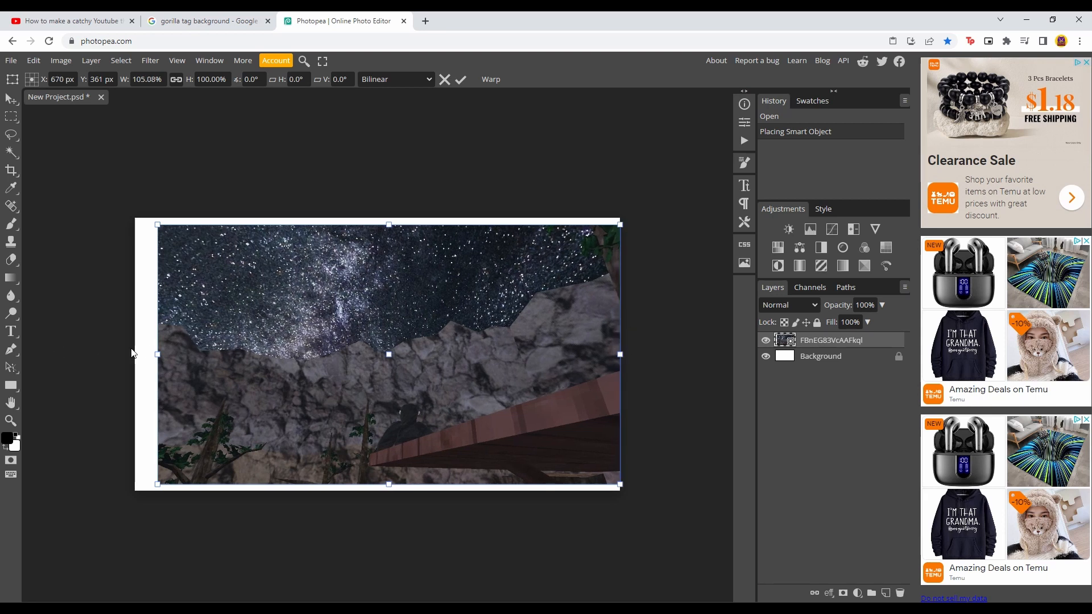
drag(168, 362, 143, 364)
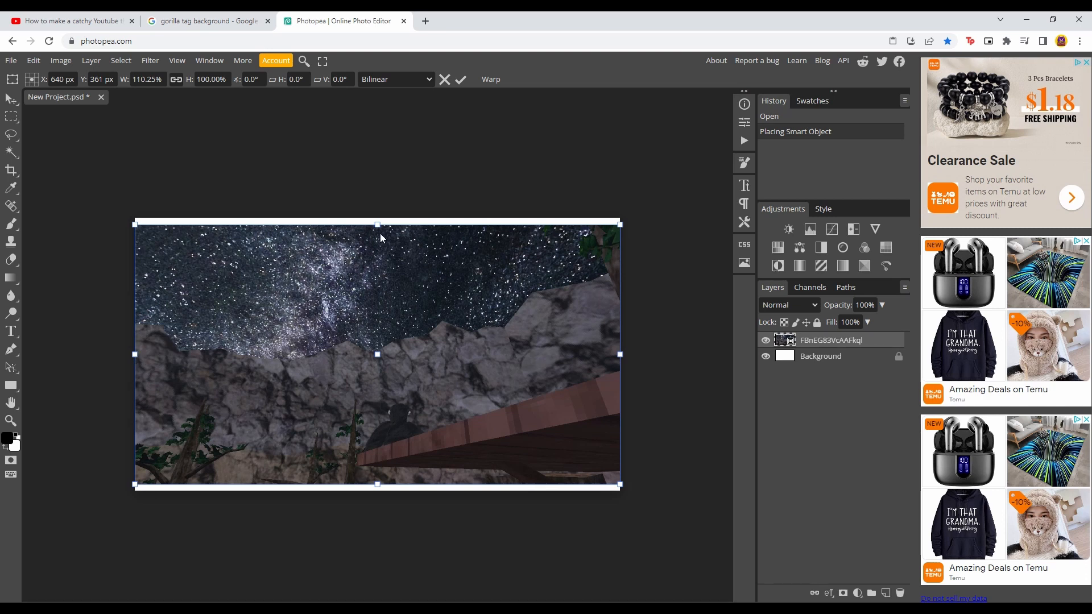
drag(383, 232, 384, 225)
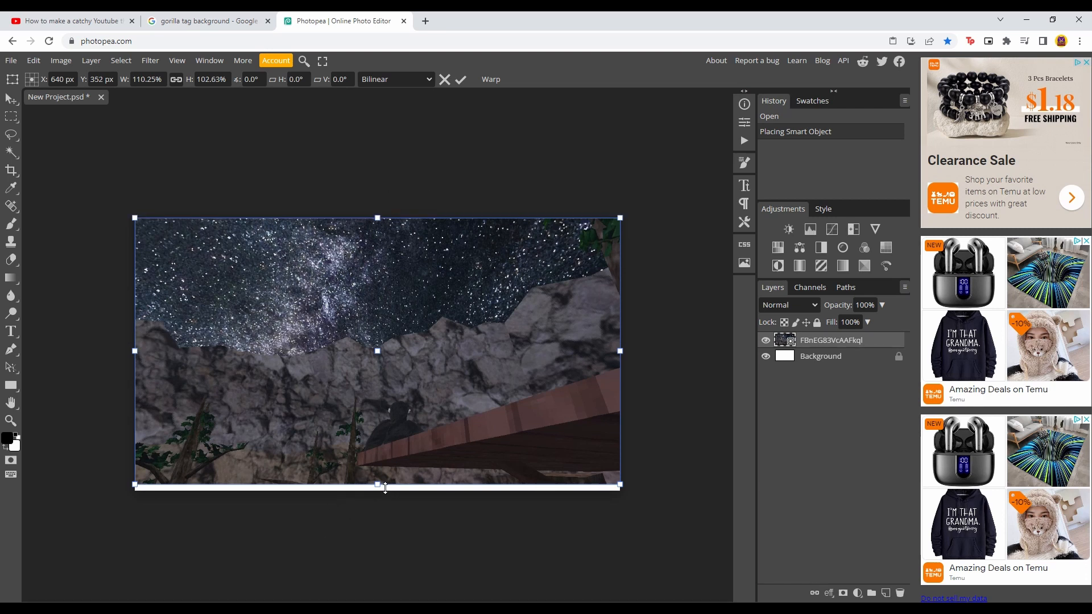
drag(378, 487, 393, 499)
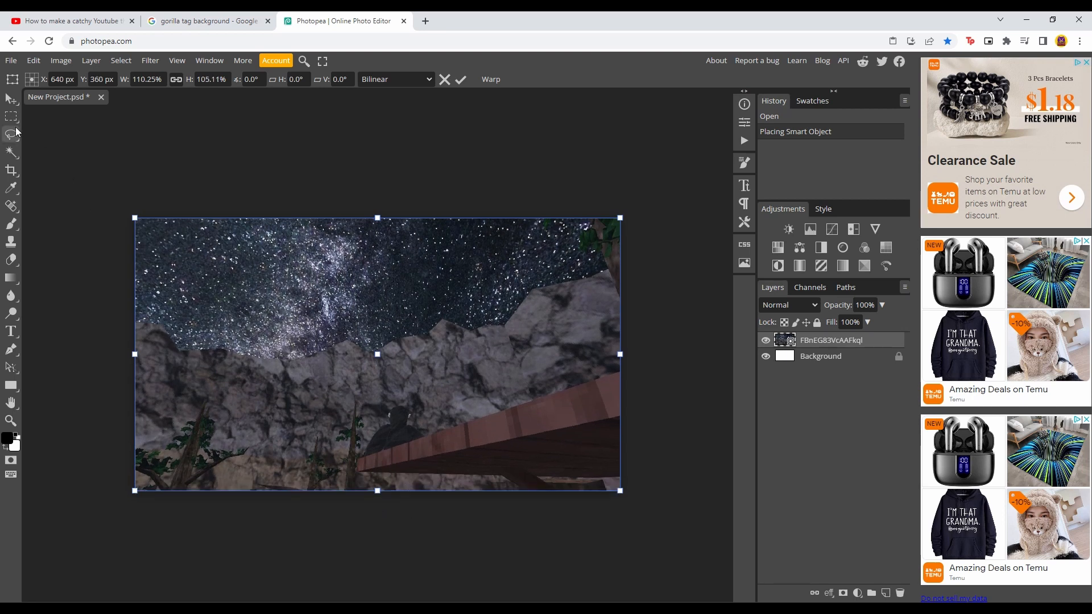
click(10, 100)
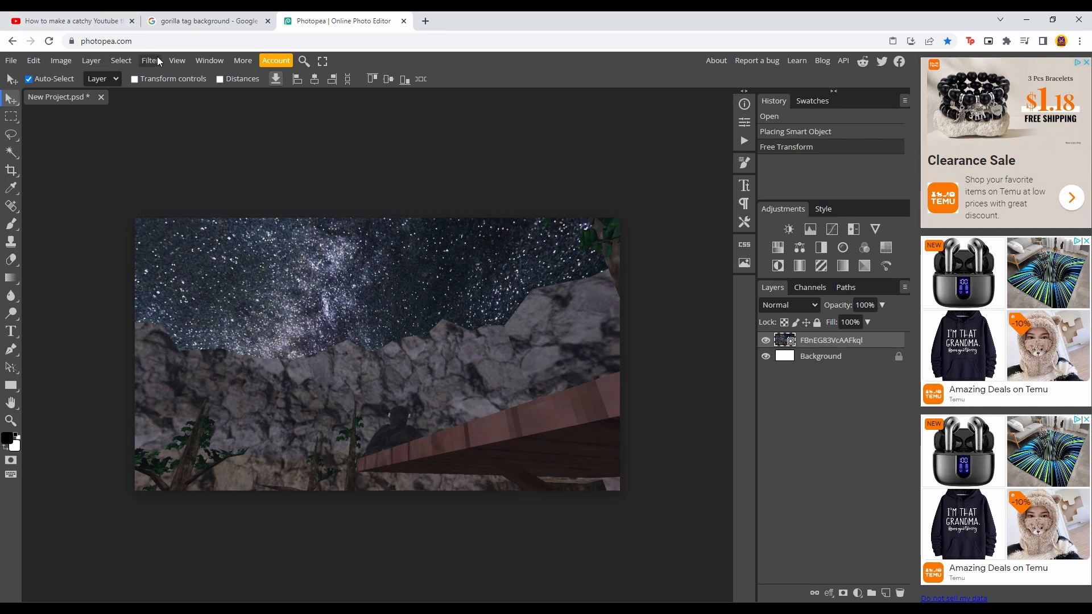
Step: Apply a Brightness/Contrast adjustment to the night-sky image with brightness 43 and slightly reduced contrast
click(60, 61)
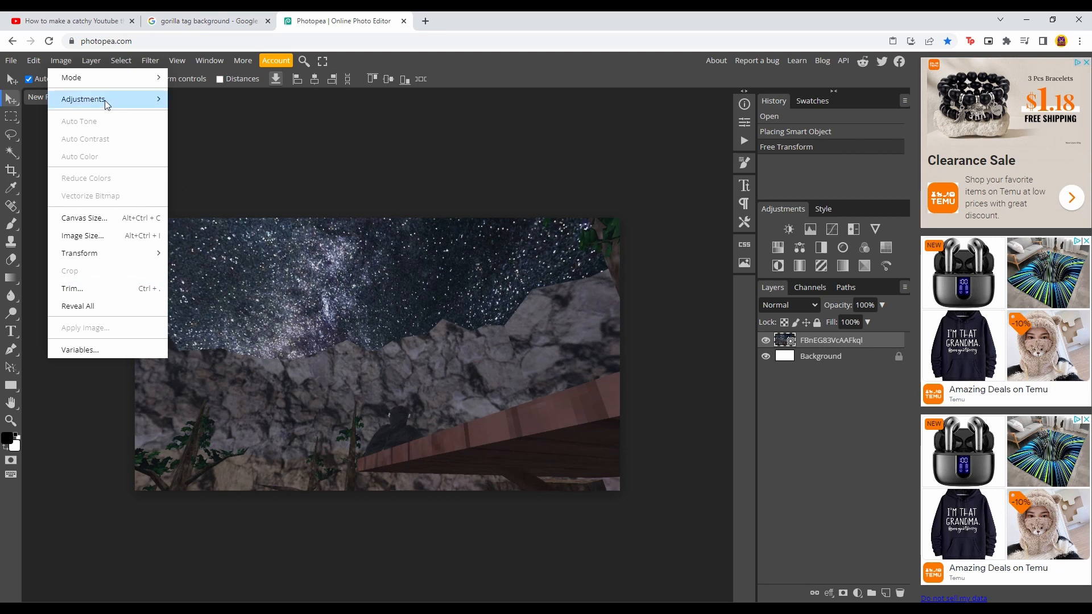
mouse_move(105, 100)
click(262, 101)
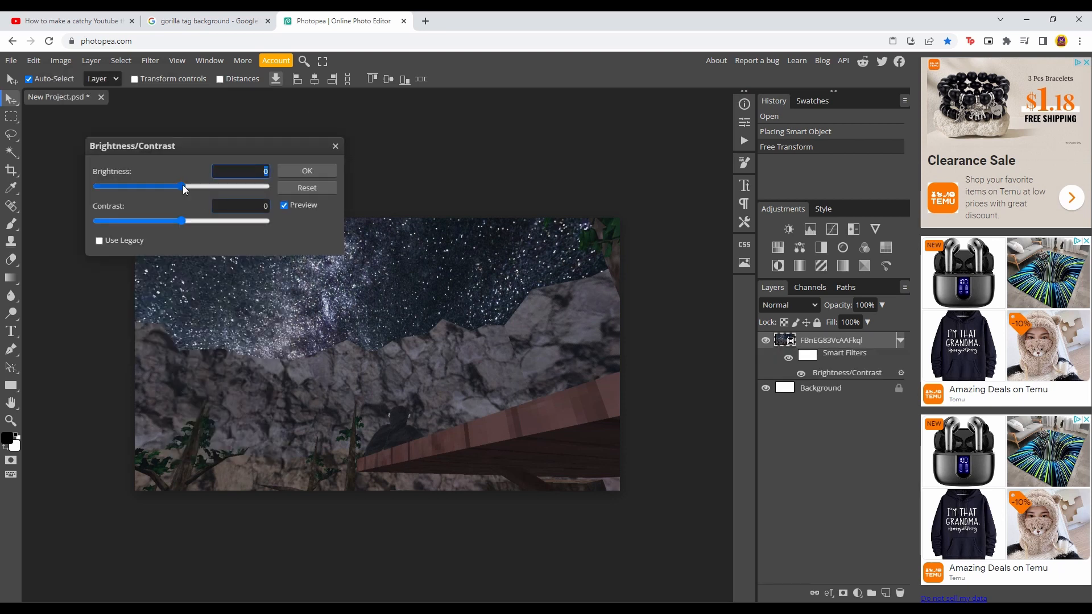
drag(182, 185, 206, 195)
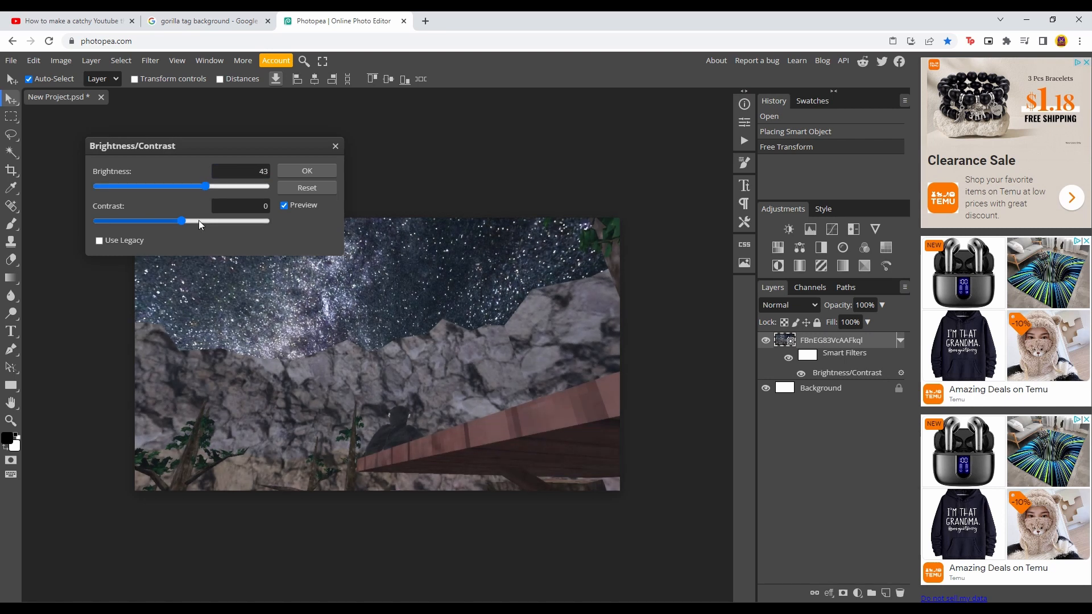
drag(185, 220, 173, 227)
click(333, 167)
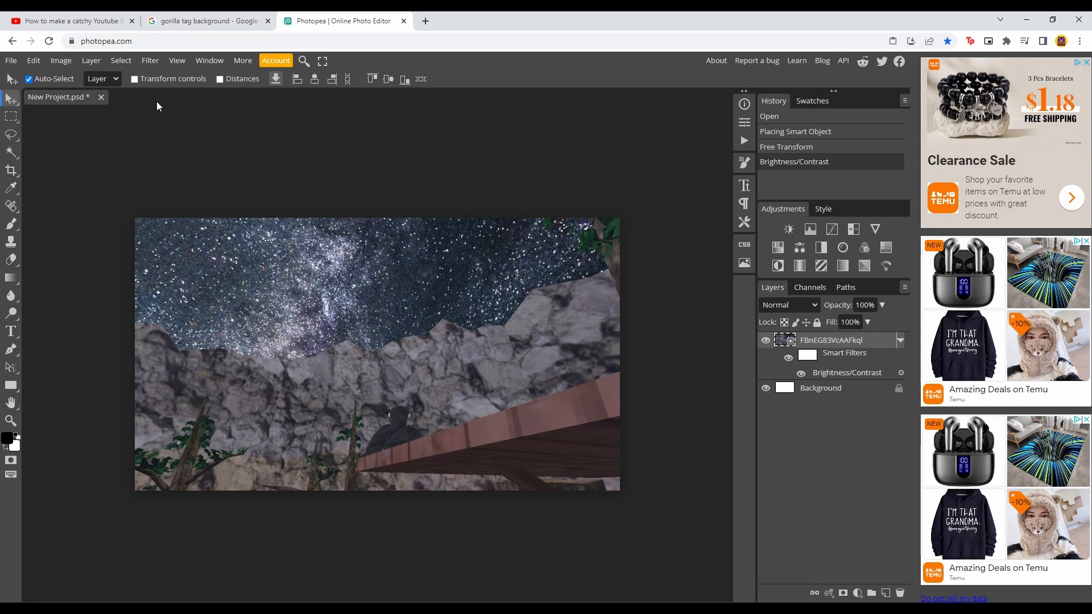
click(151, 66)
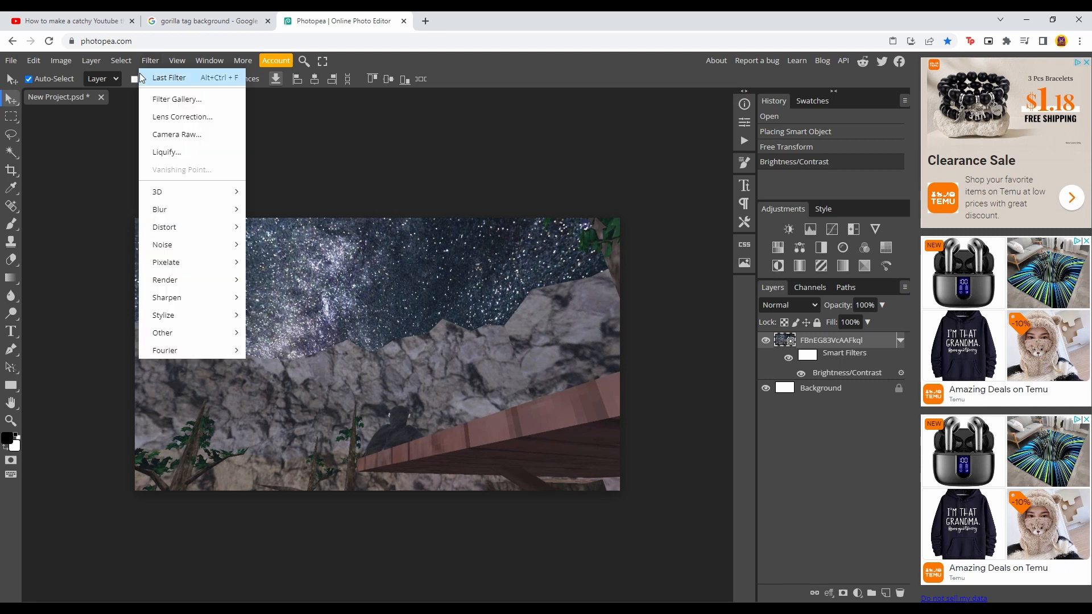
mouse_move(121, 60)
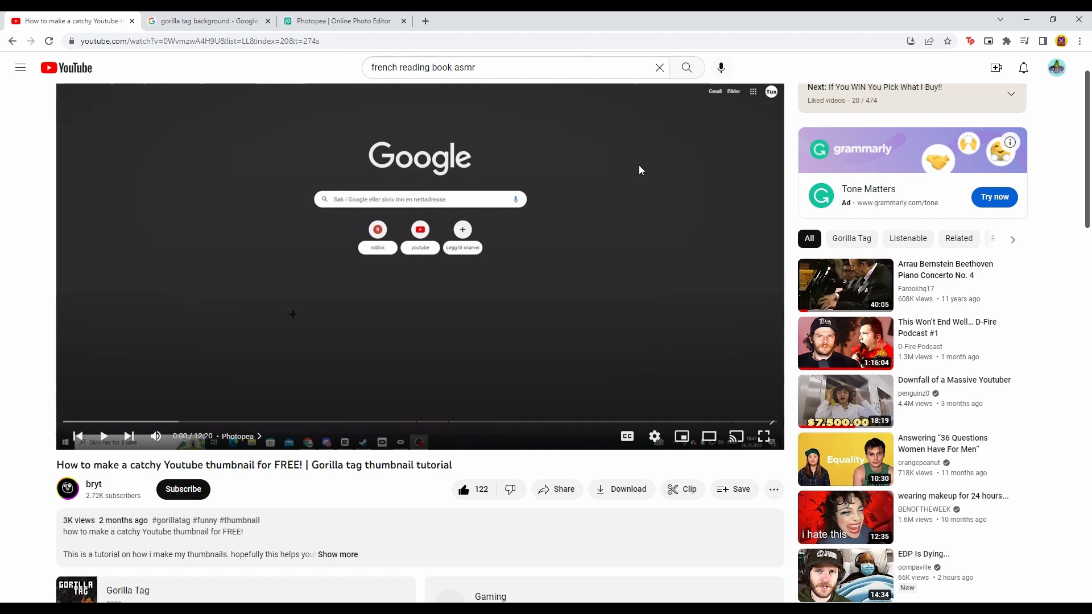
scroll(536, 434, up, 1)
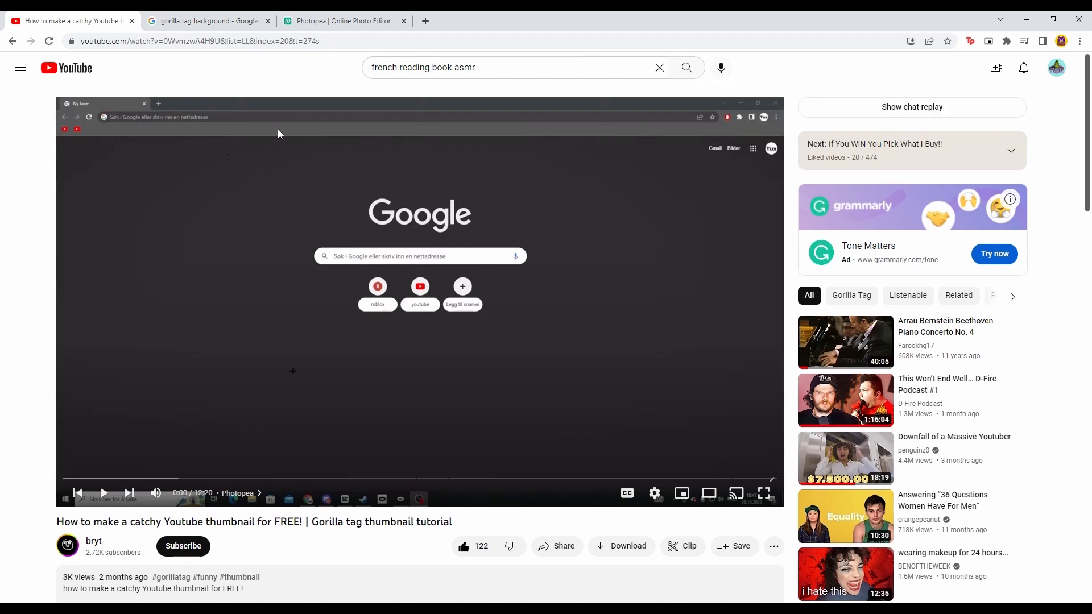
scroll(441, 287, down, 2)
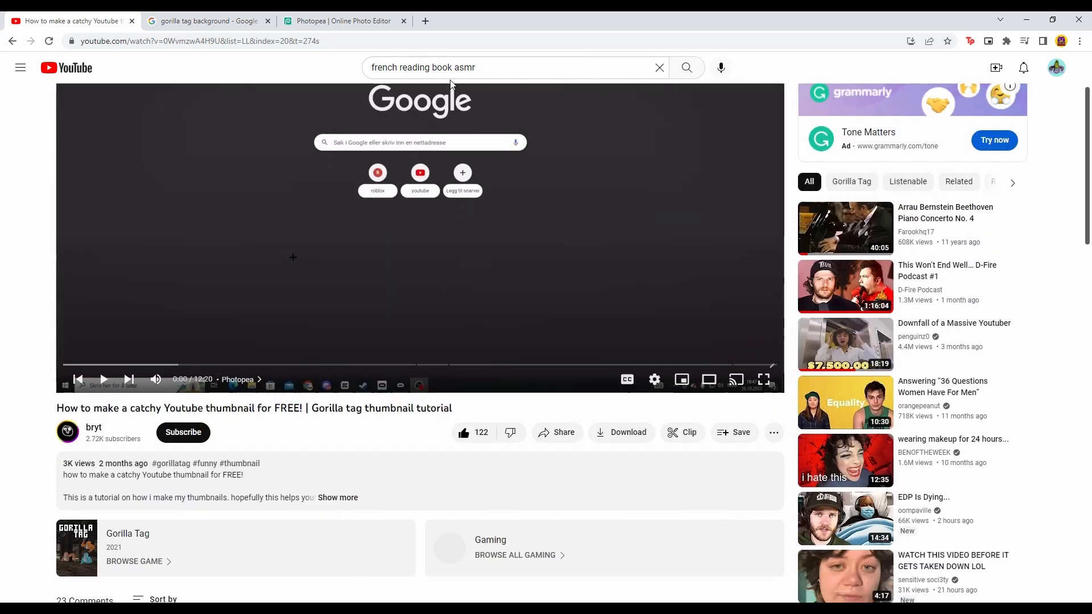
click(392, 17)
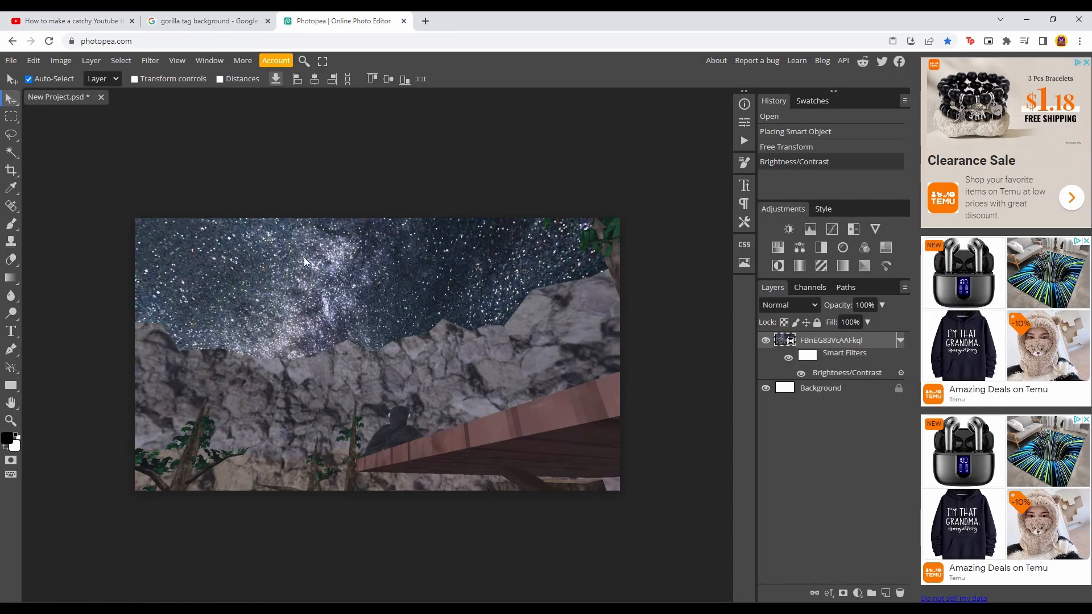
Step: Apply a Motion Blur filter to the night-sky image at a 0° angle with a short blur distance
click(151, 60)
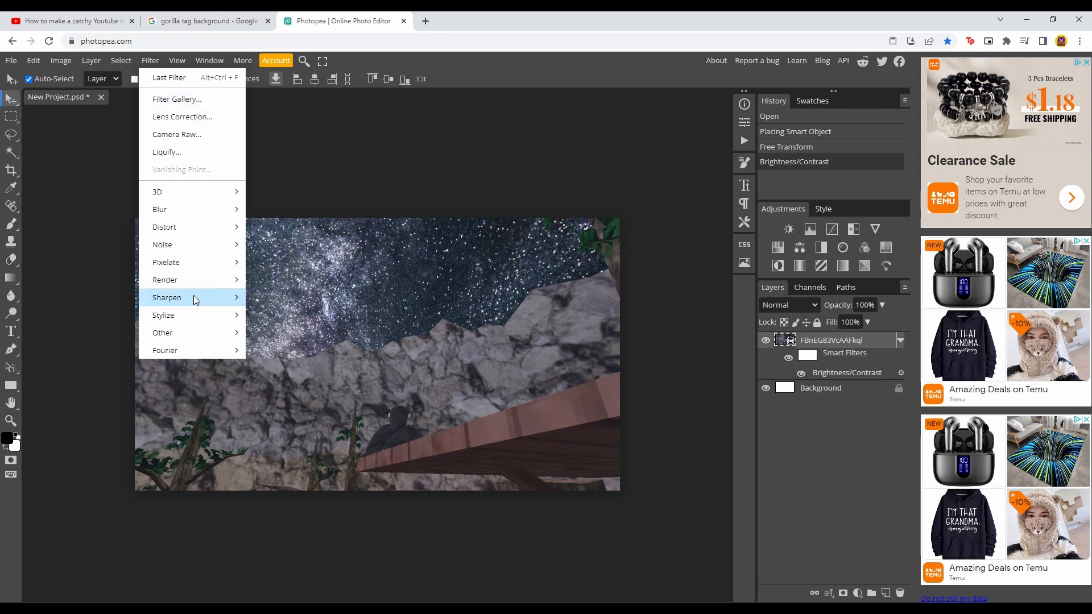
mouse_move(199, 208)
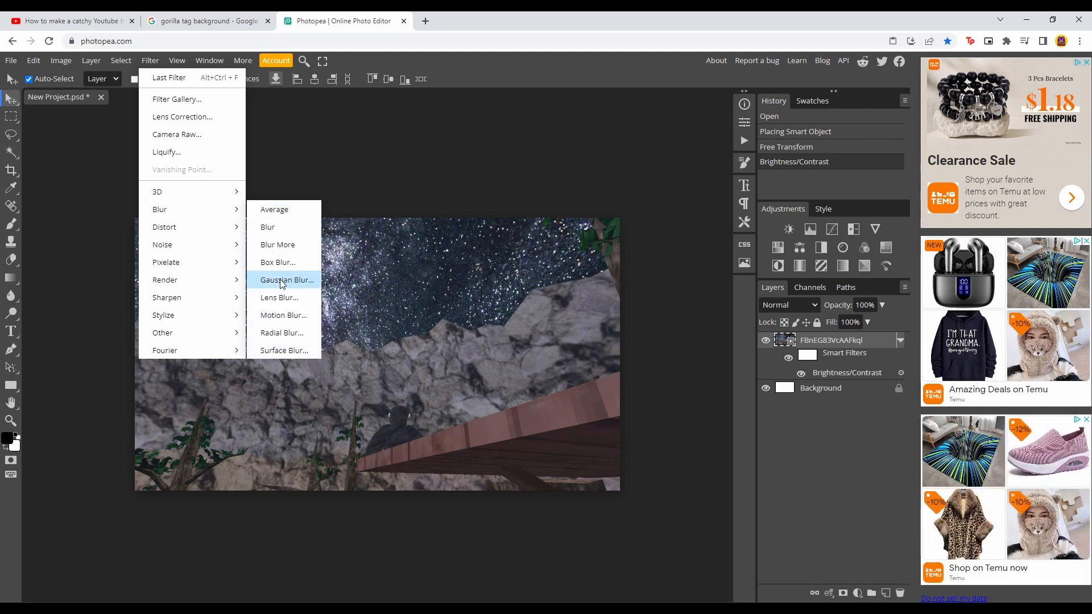
click(273, 322)
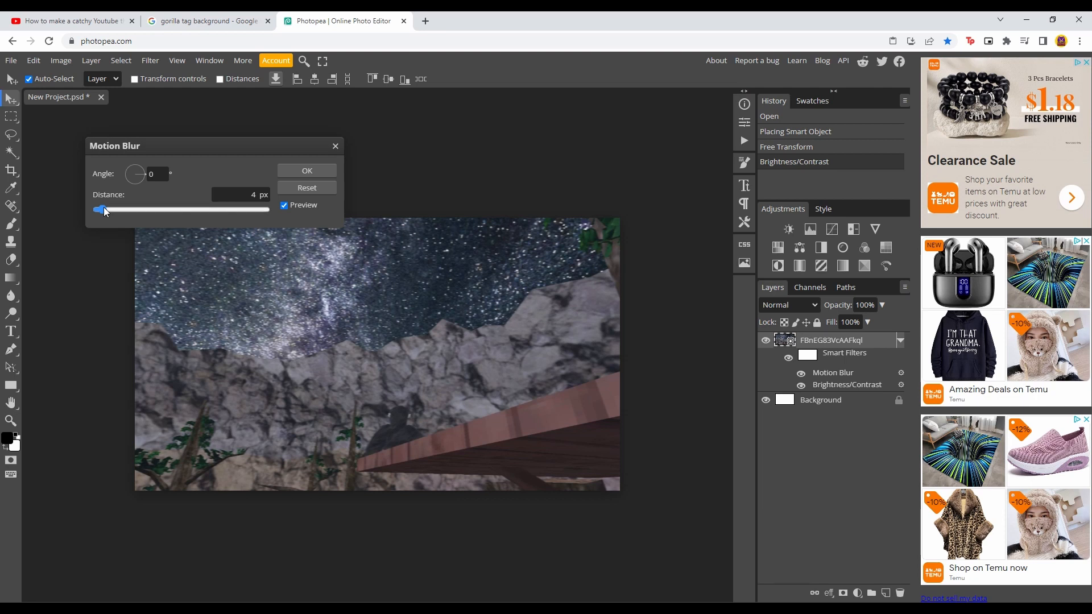
drag(104, 208, 120, 208)
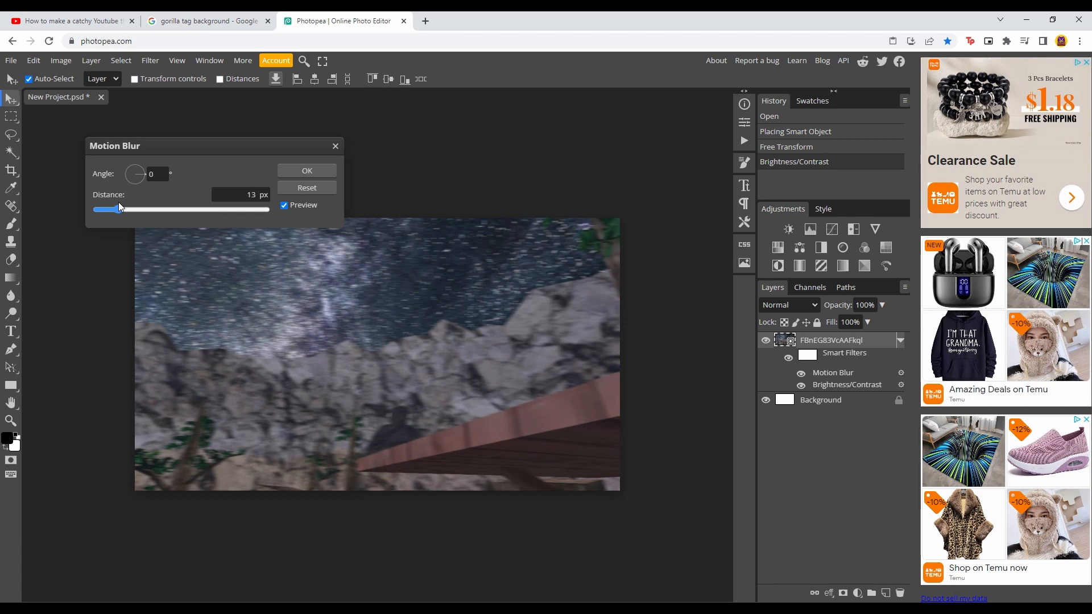
drag(113, 204, 107, 206)
click(111, 212)
click(319, 175)
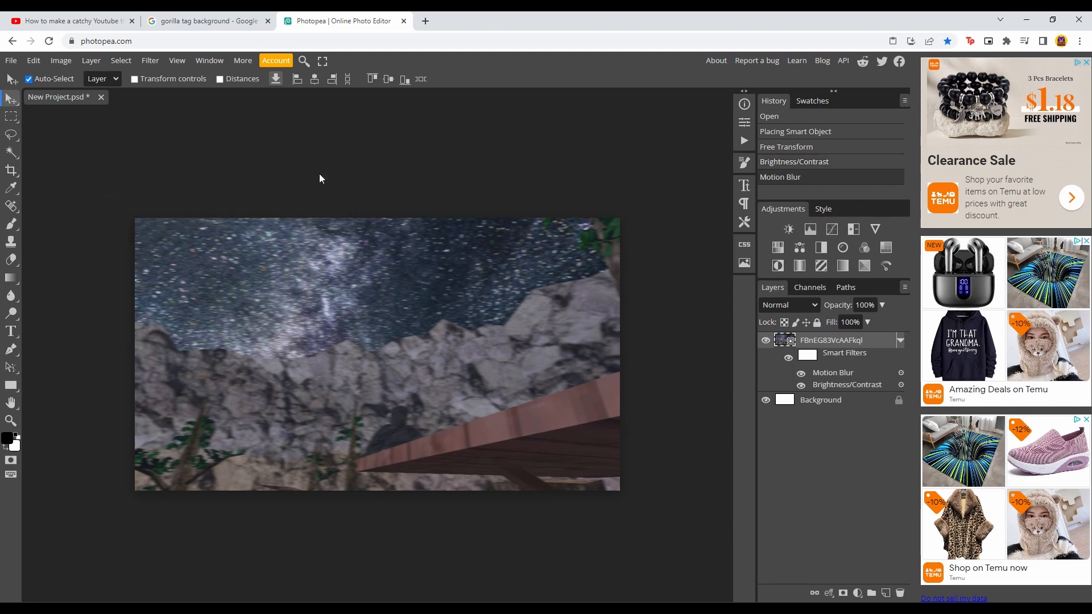
Step: Apply a second Motion Blur filter to the night-sky image at a 0° angle with a very short blur distance
click(188, 21)
click(315, 17)
click(150, 60)
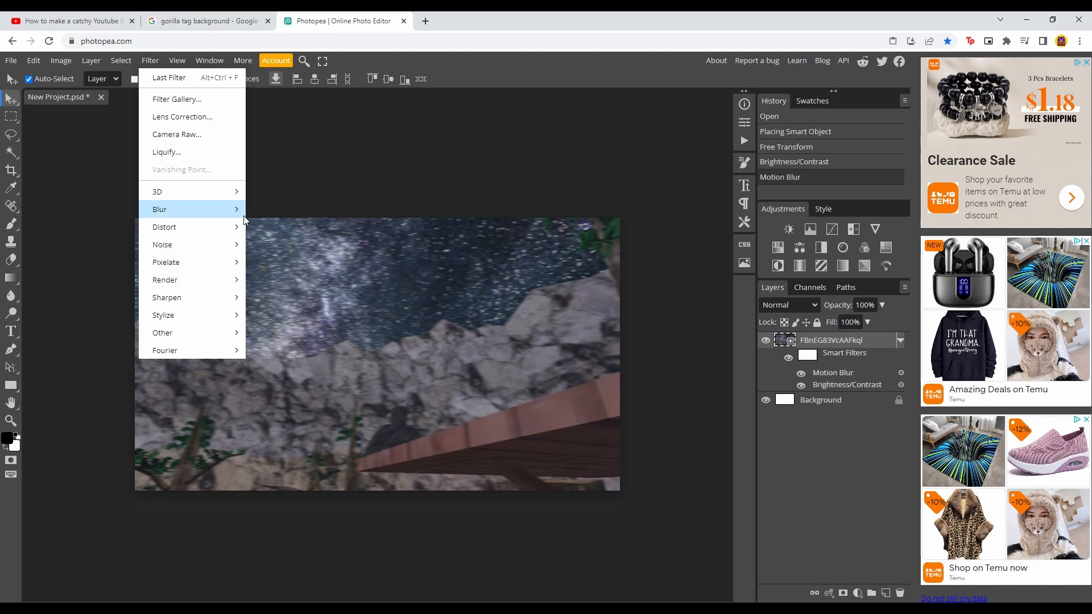
mouse_move(231, 209)
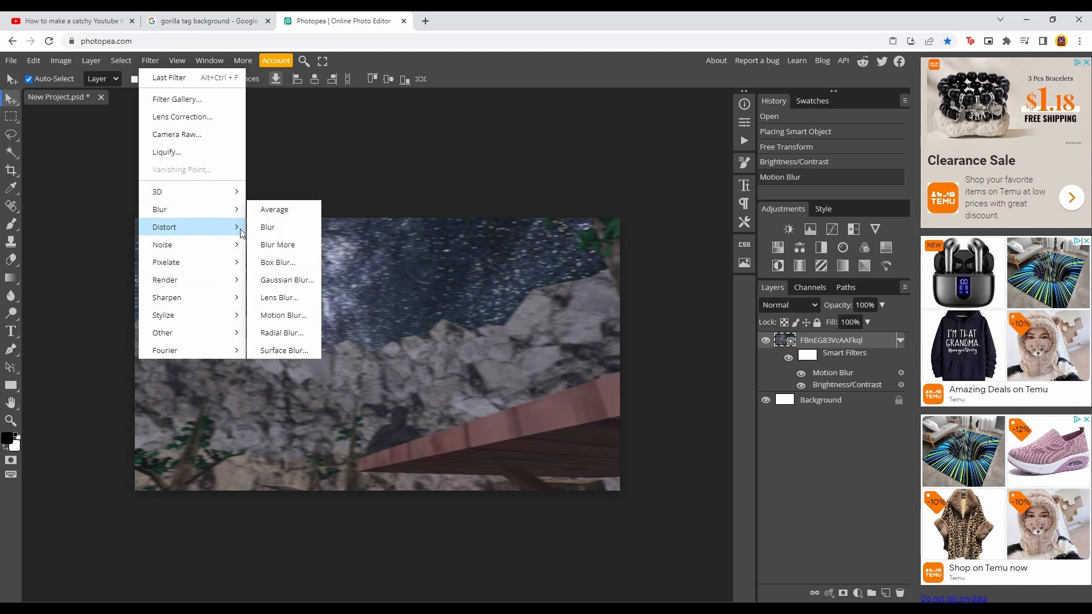
click(283, 315)
click(102, 212)
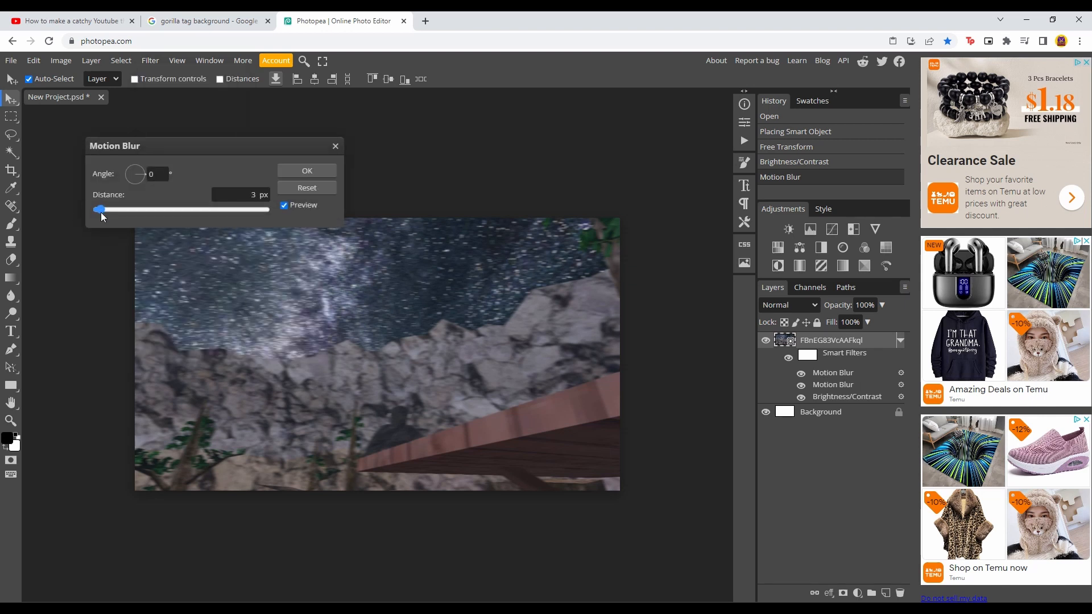
drag(101, 213, 98, 215)
click(96, 209)
click(295, 172)
mouse_move(445, 425)
mouse_down()
mouse_move(417, 435)
mouse_move(469, 428)
mouse_move(443, 434)
mouse_move(448, 424)
mouse_up()
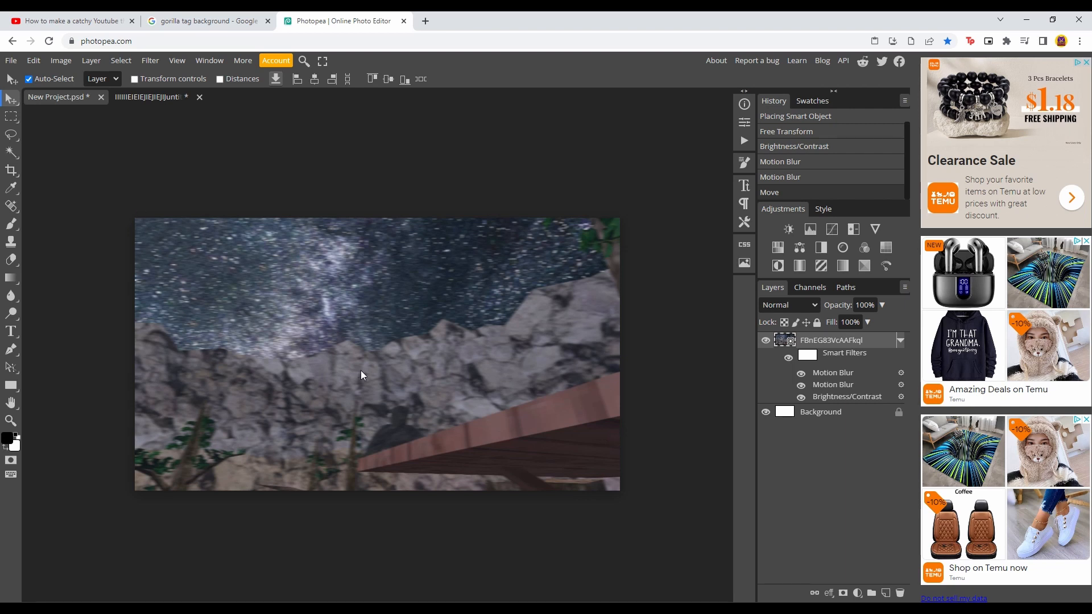
Step: Close the separate gorilla image document without saving it
click(177, 97)
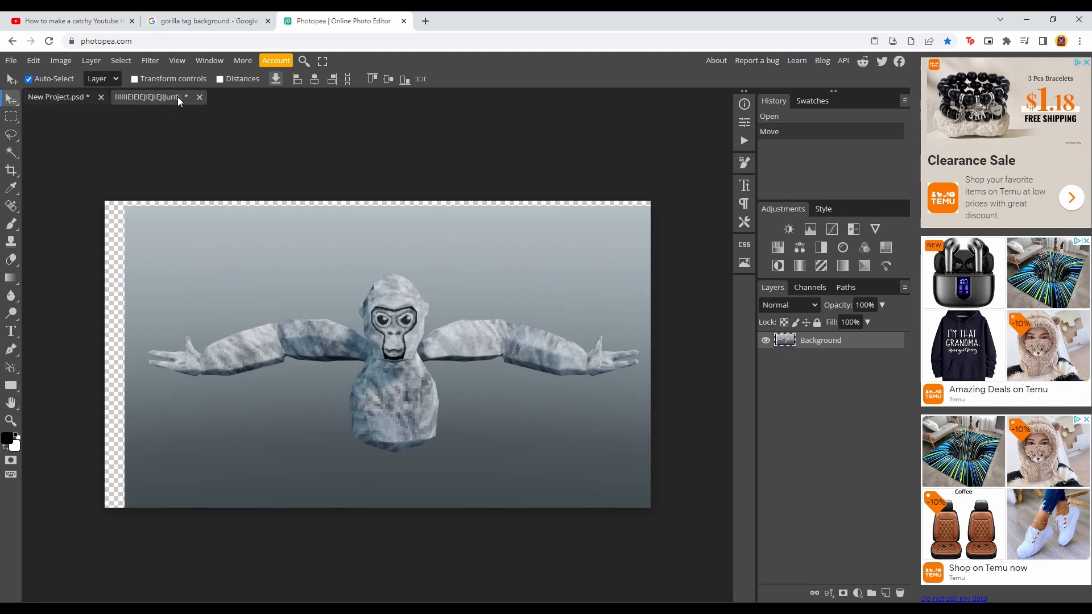
click(199, 97)
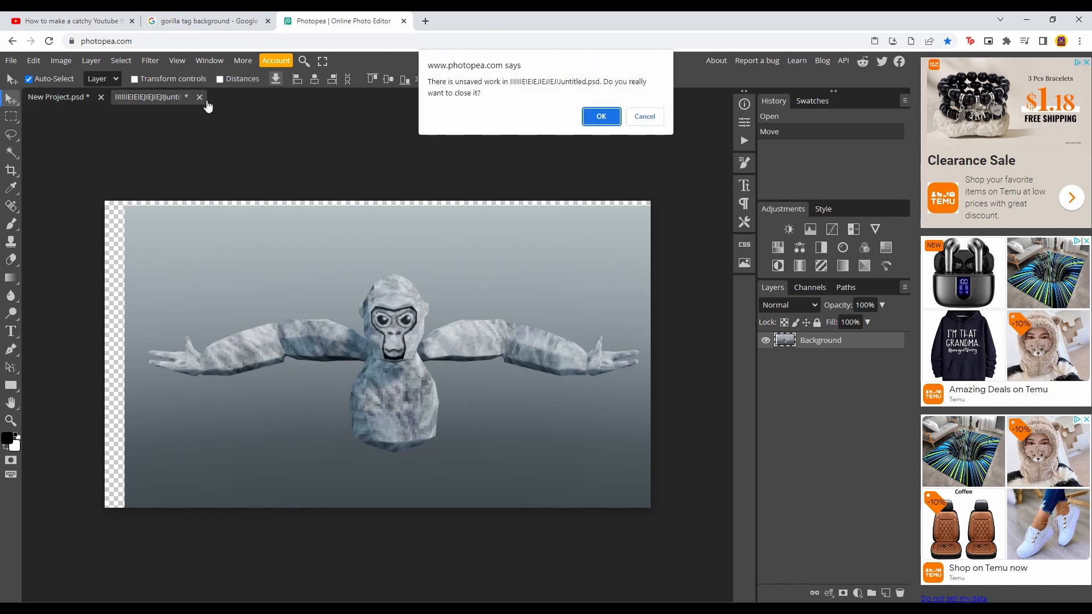
click(594, 111)
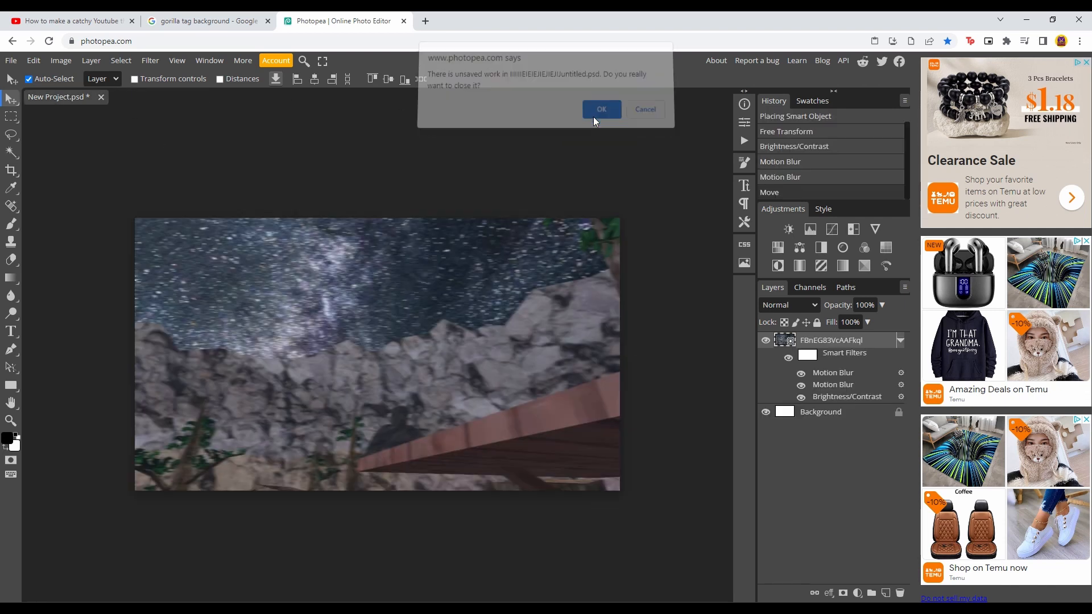
Step: Search Google for remove.bg in a new browser tab and open the background-removal site
click(423, 26)
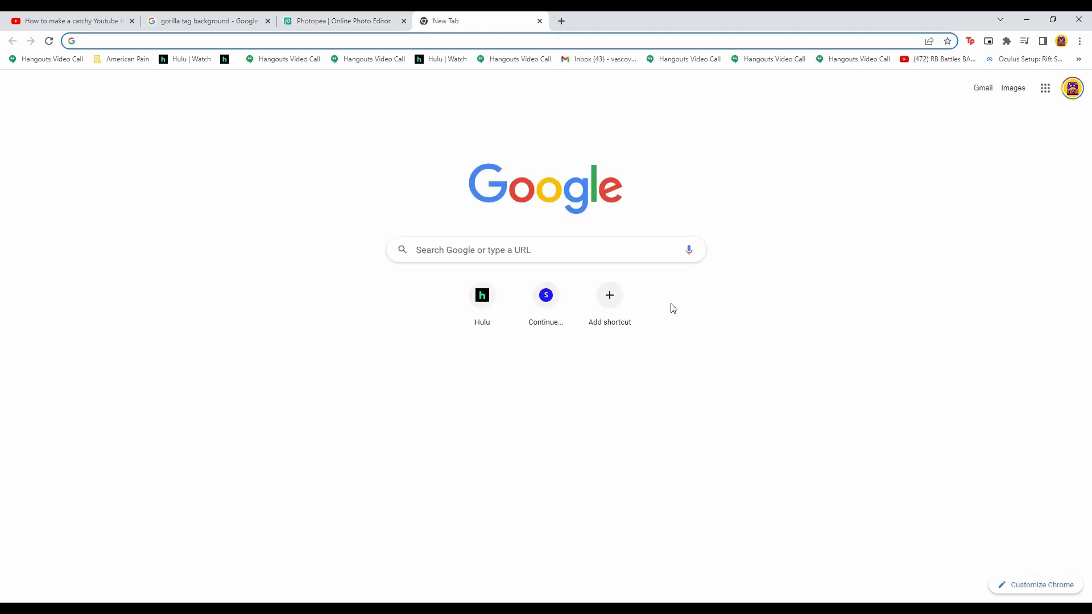
text(remoc)
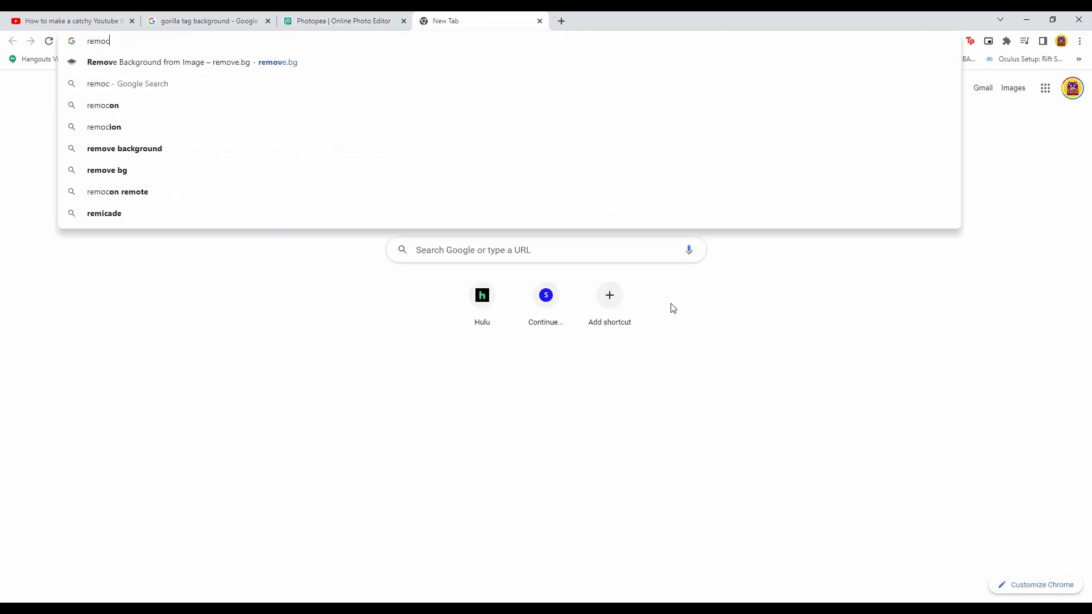
key(BackSpace)
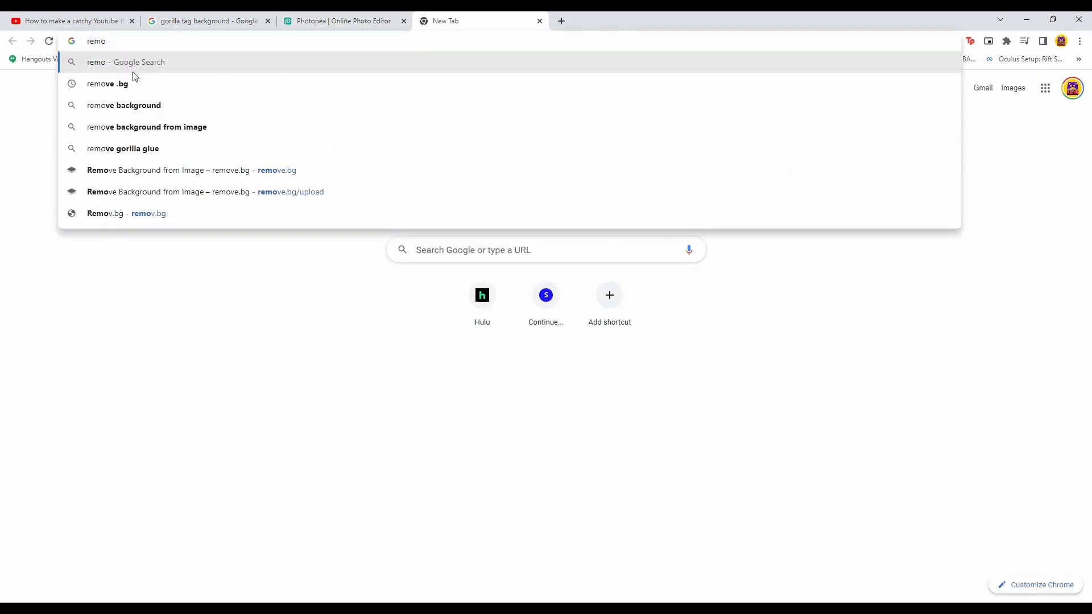
click(139, 85)
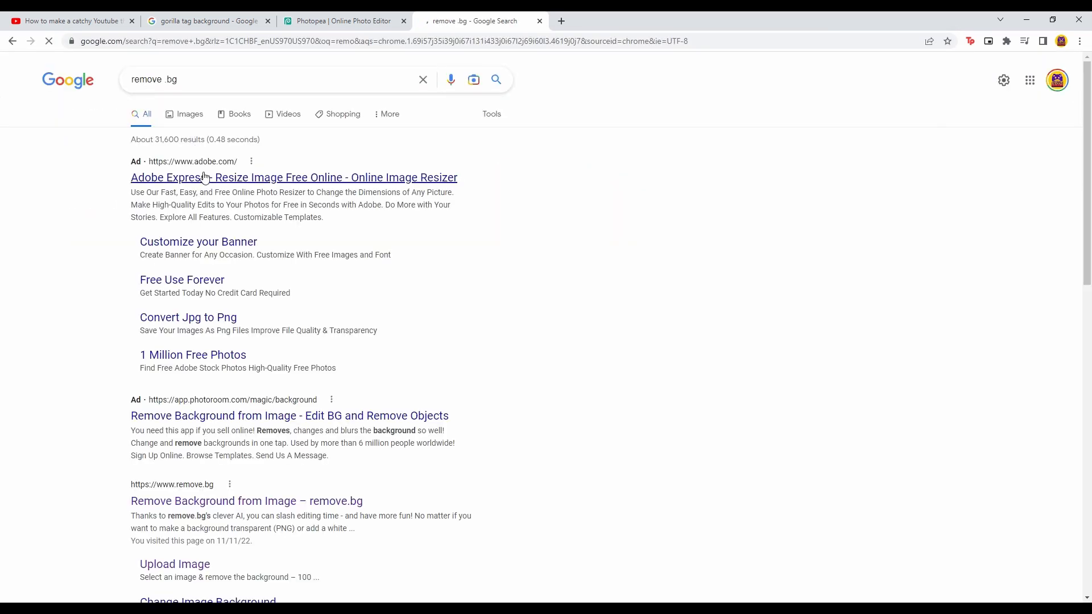
click(167, 80)
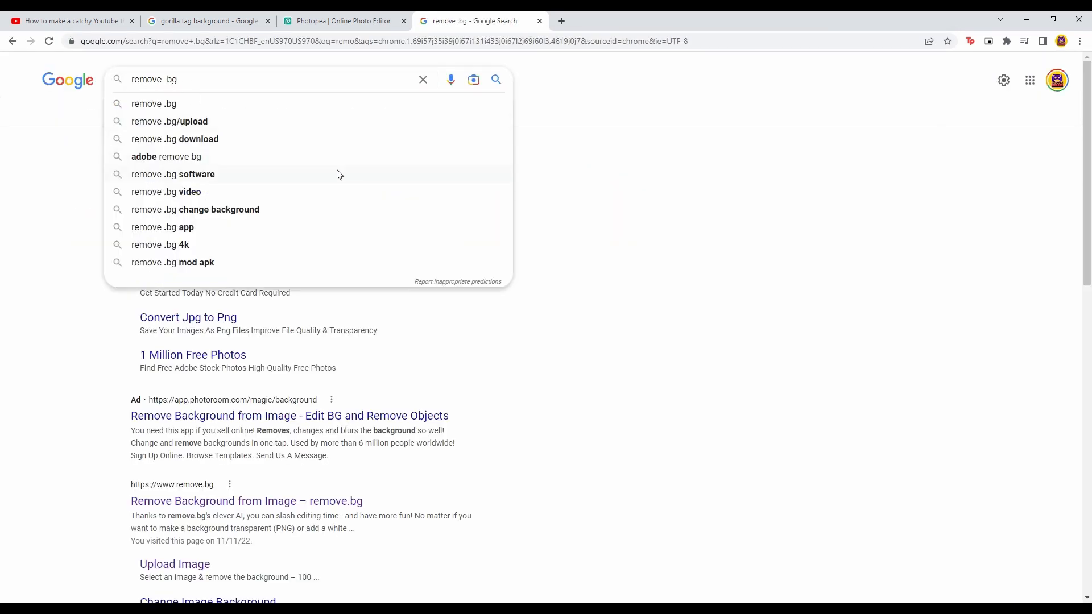
key(BackSpace)
key(Return)
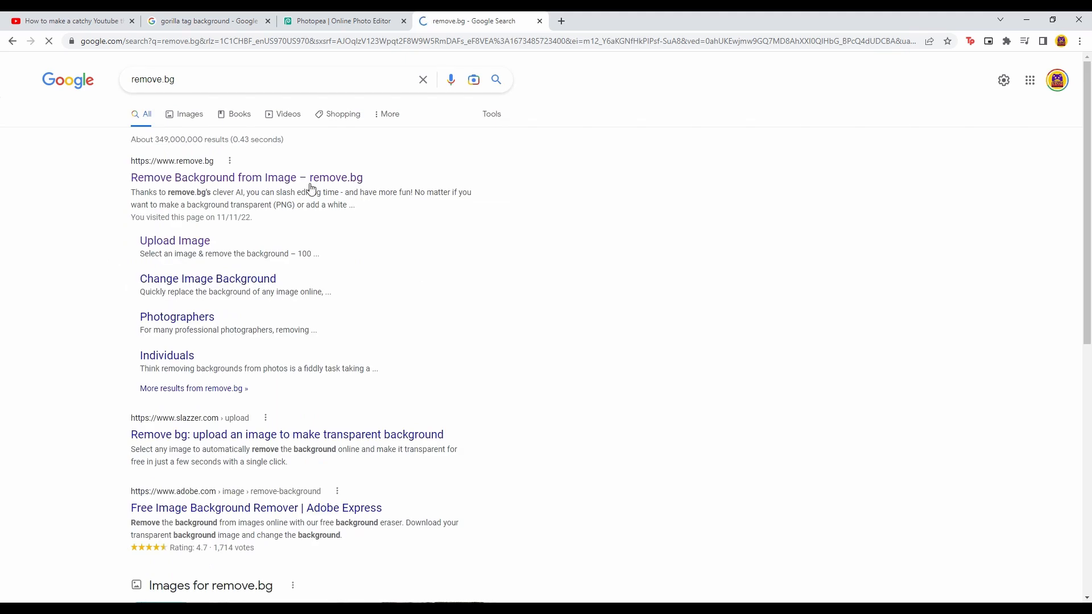
click(287, 176)
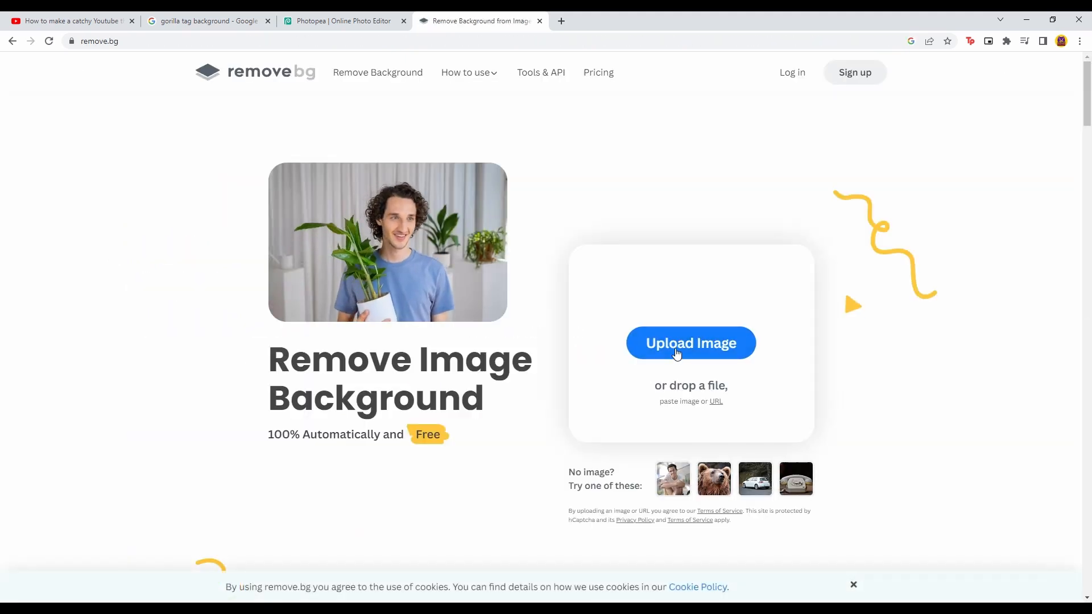
Step: Upload the gorilla image to remove.bg and download the preview-size cut-out with its background removed
click(677, 354)
key(ctrl+v)
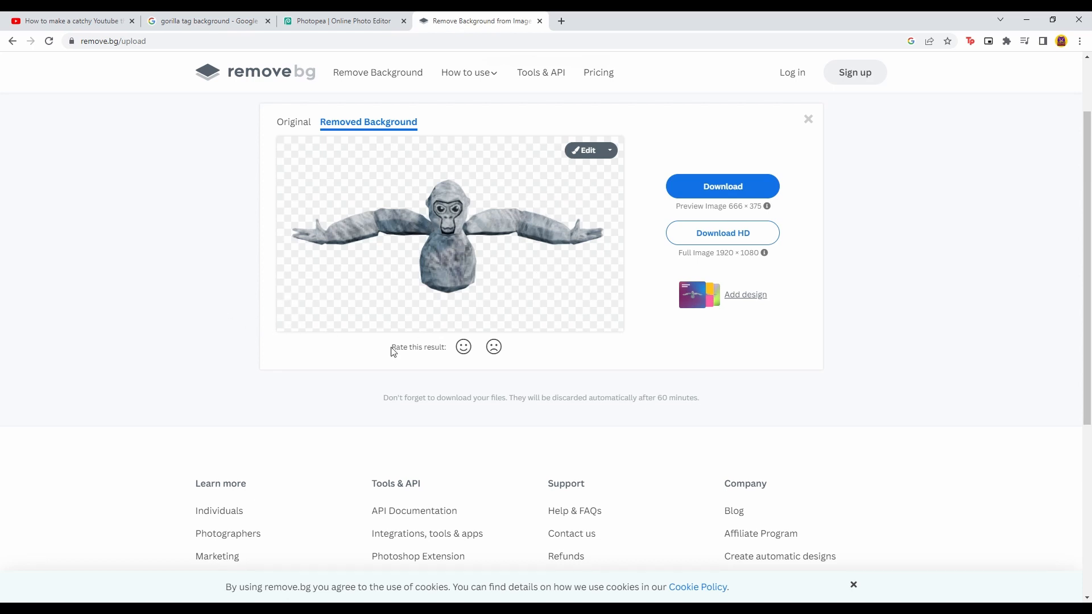
click(745, 185)
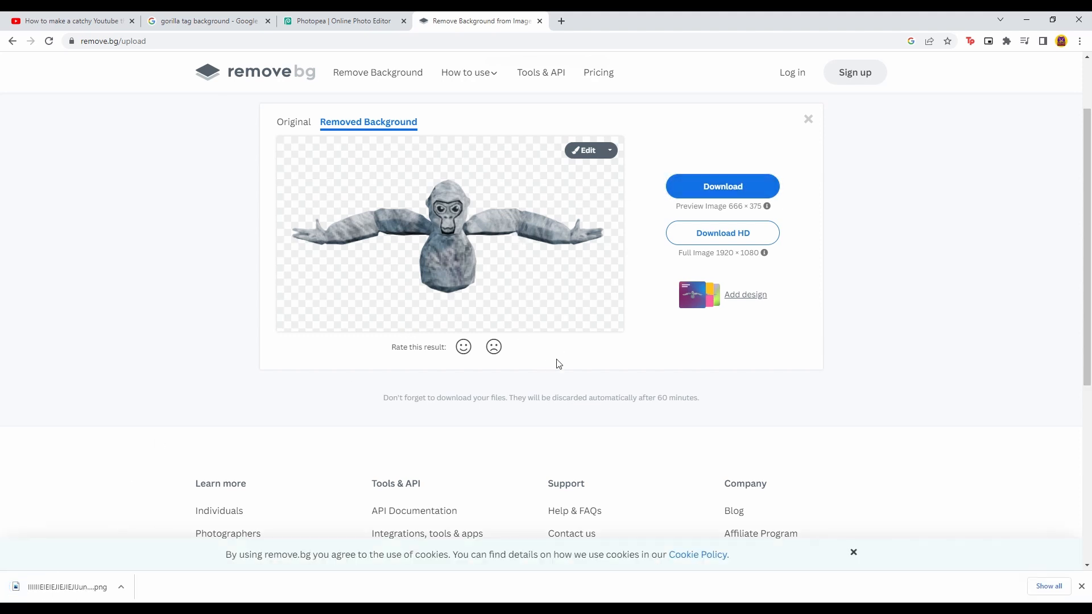
Step: Switch back to Photopea, paste the gorilla cut-out into the project and move it to the middle of the canvas
click(376, 17)
key(ctrl+v)
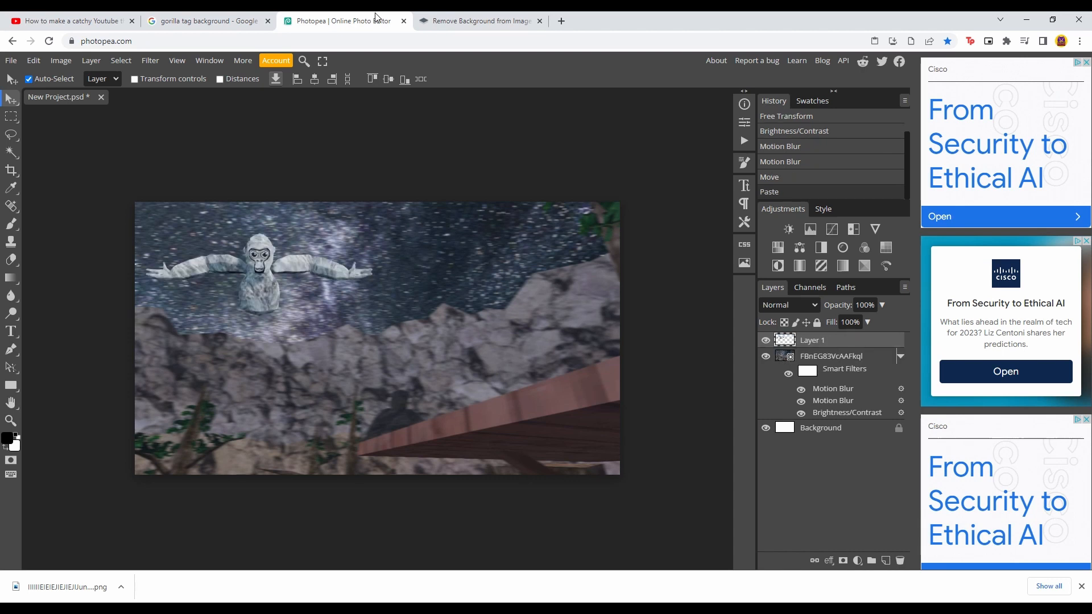
drag(237, 301, 364, 380)
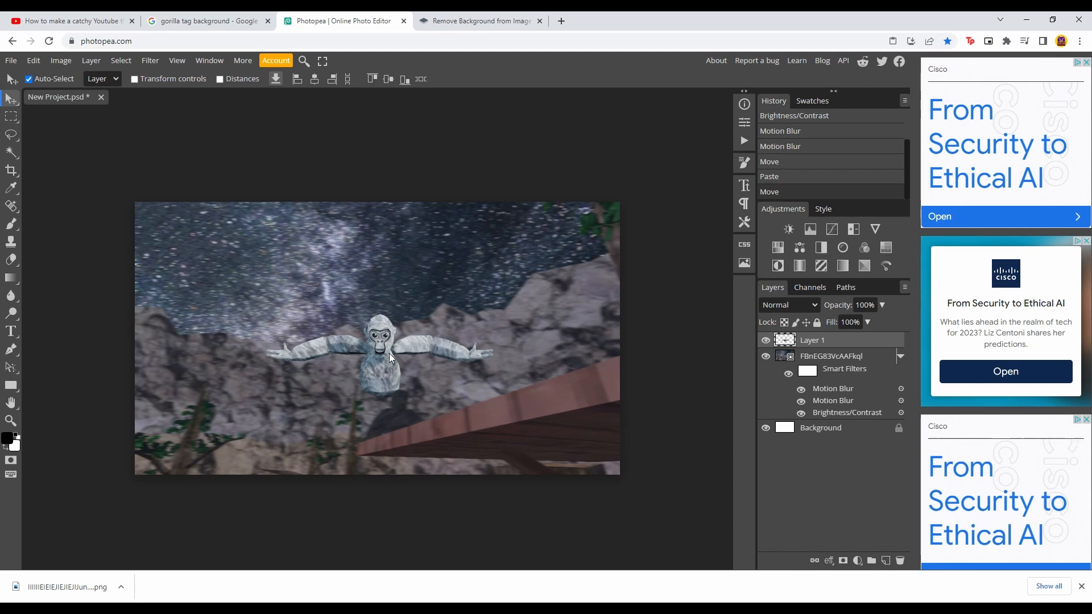
Step: Scale the gorilla proportionally to about 146% and recentre it horizontally on the canvas
key(ctrl+t)
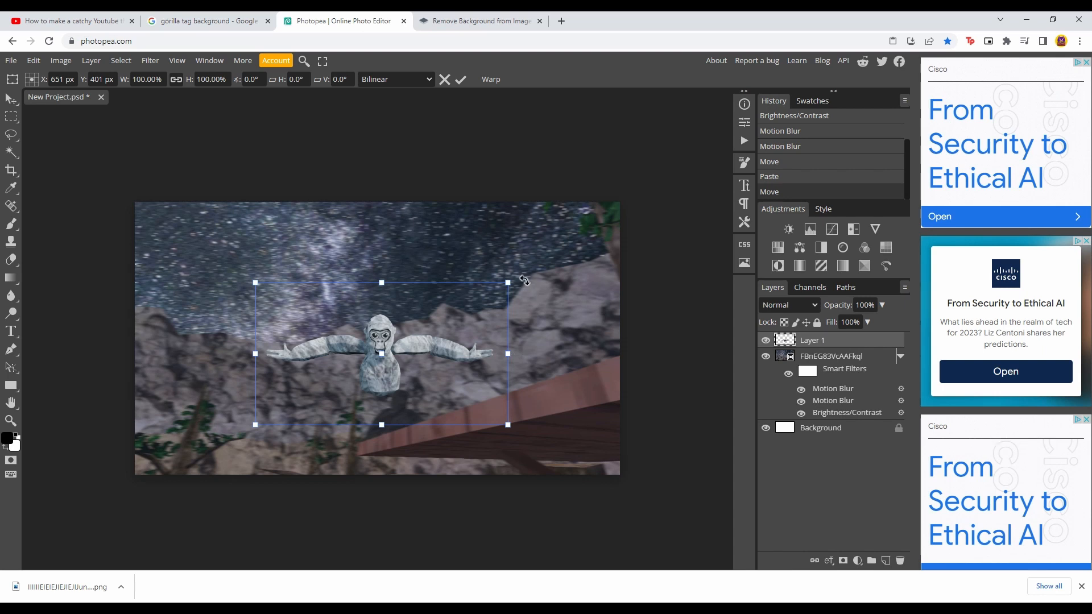
drag(508, 283, 629, 222)
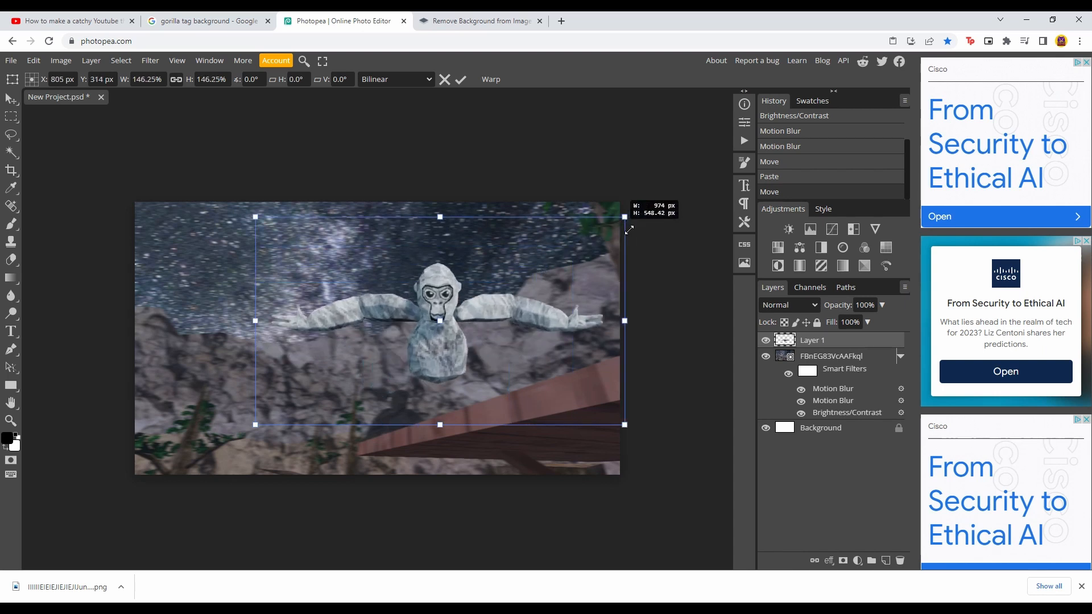
drag(457, 342, 394, 368)
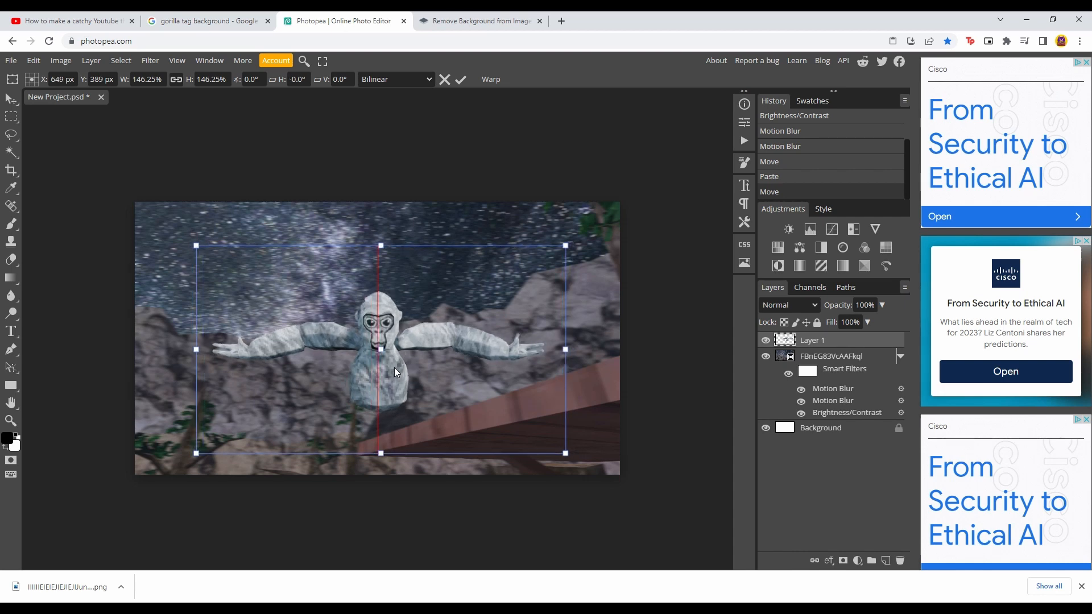
Step: Apply a basic Blur and a 0° Motion Blur with a 1 px distance to the gorilla layer, nudging it slightly
click(151, 61)
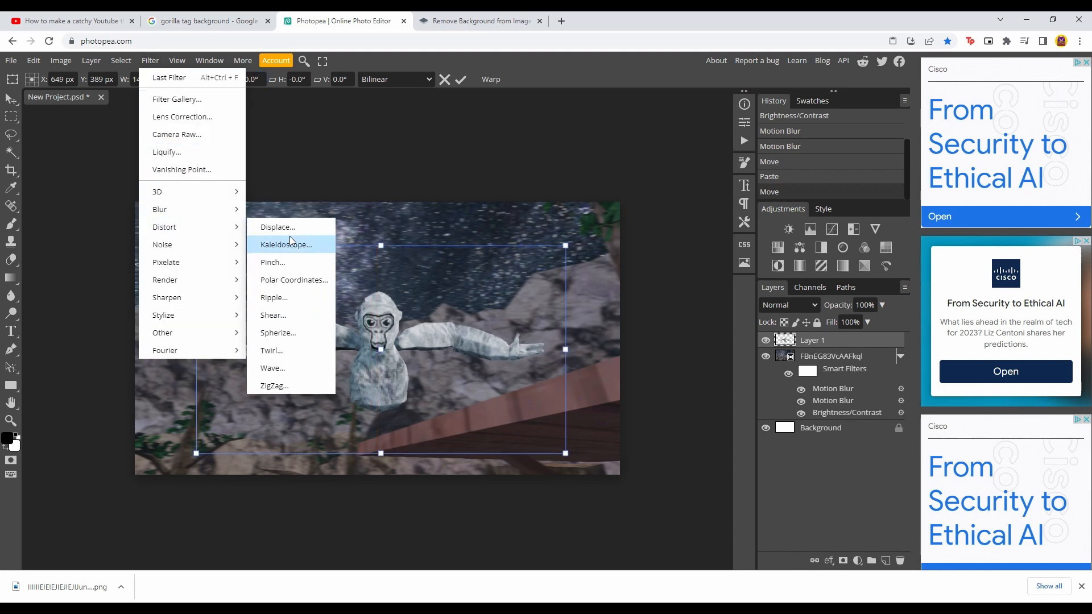
click(257, 222)
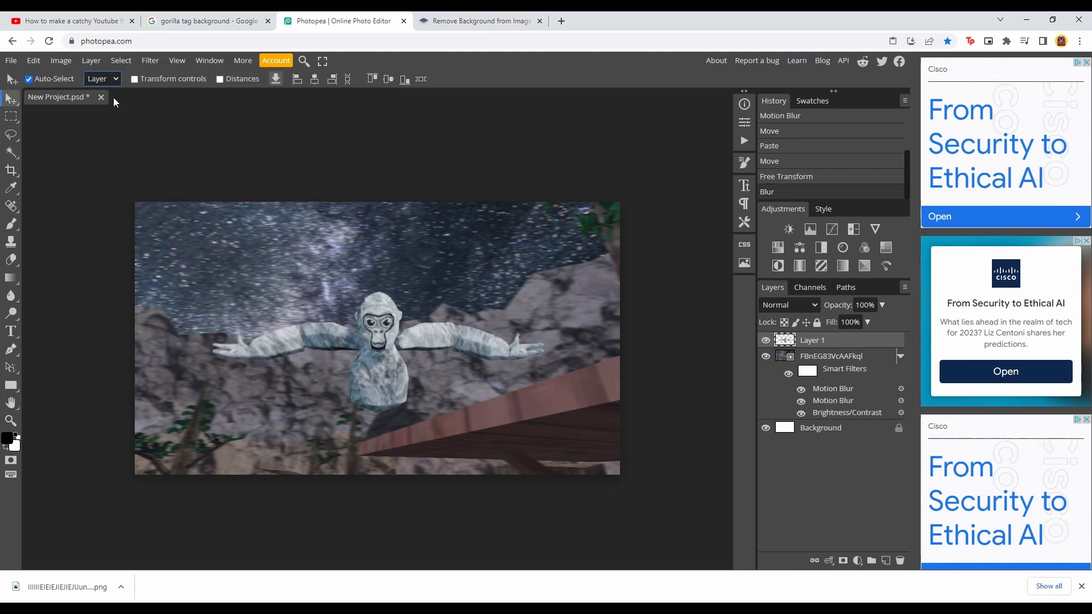
click(154, 60)
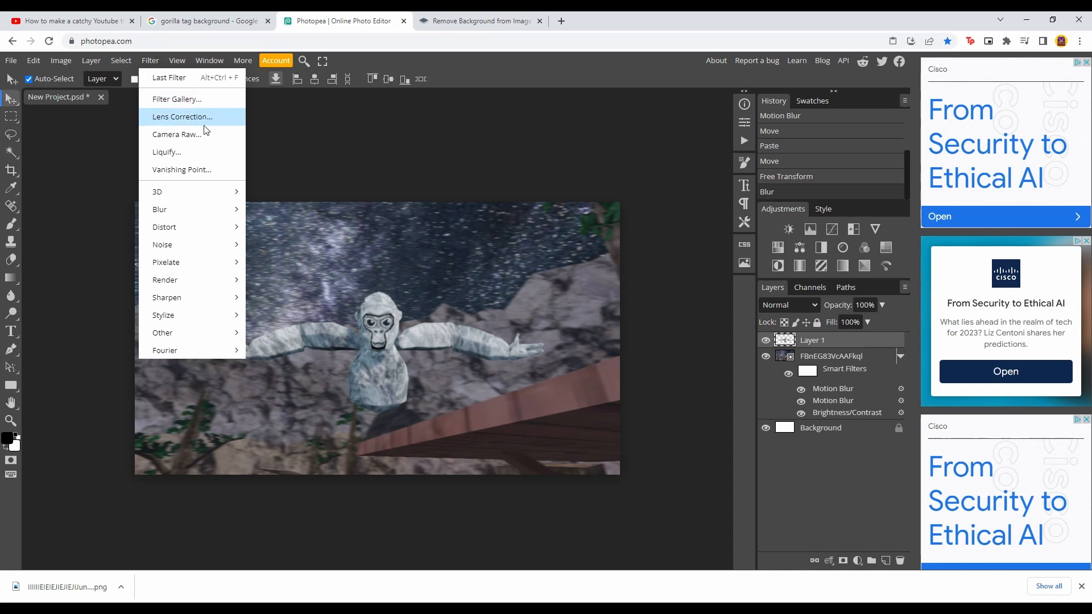
mouse_move(181, 210)
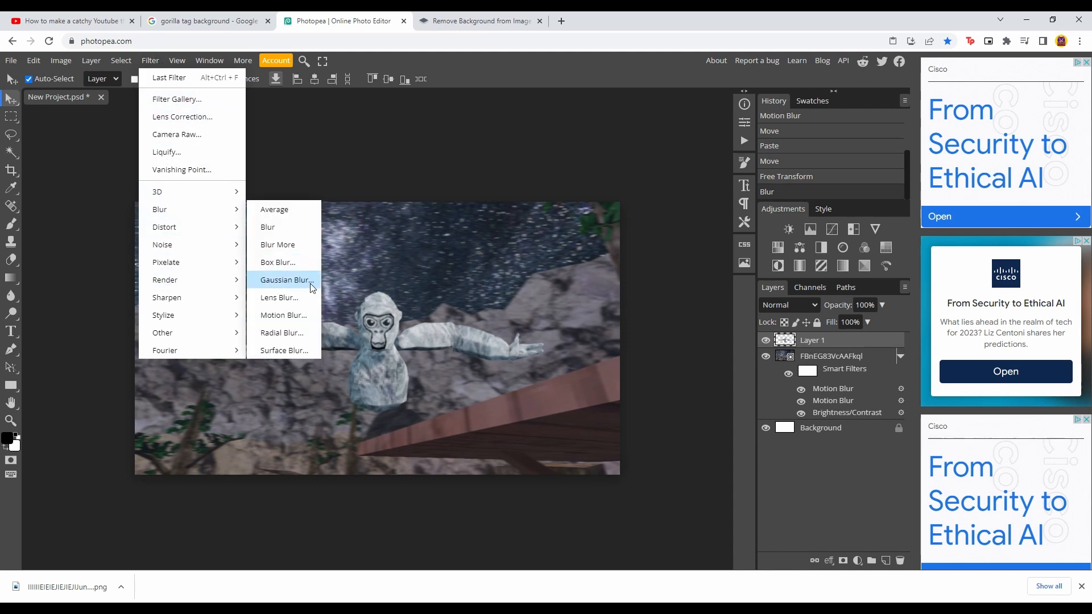
click(299, 323)
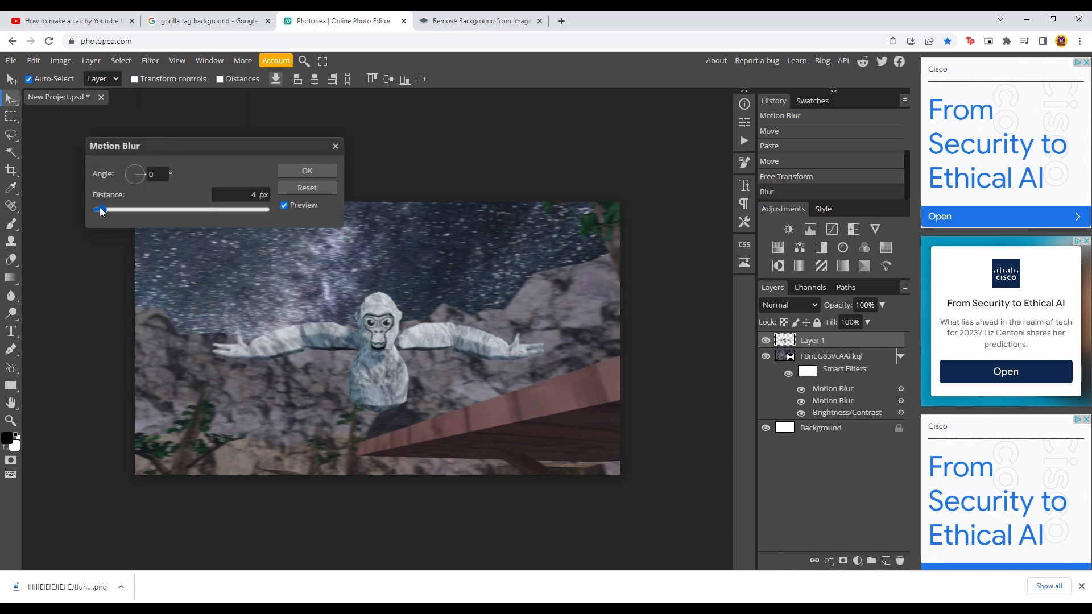
drag(100, 210, 5, 190)
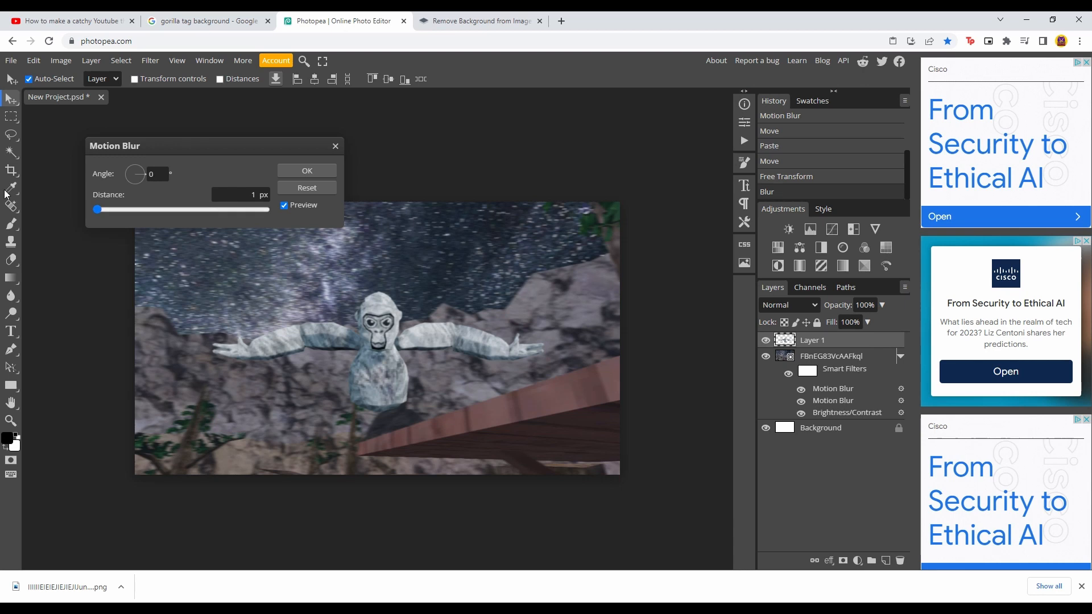
click(295, 171)
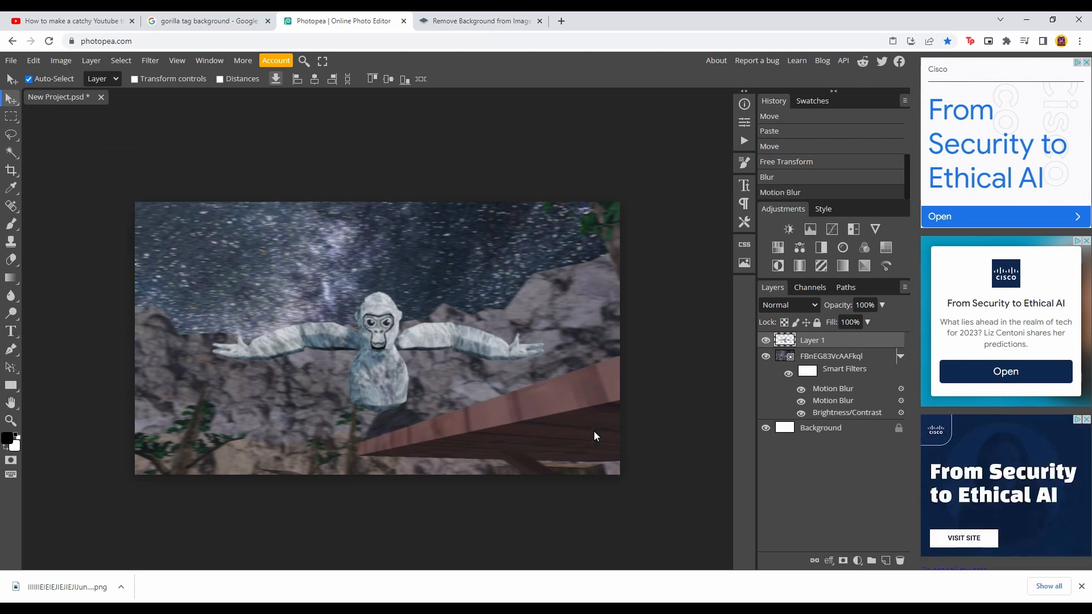
drag(369, 401, 373, 378)
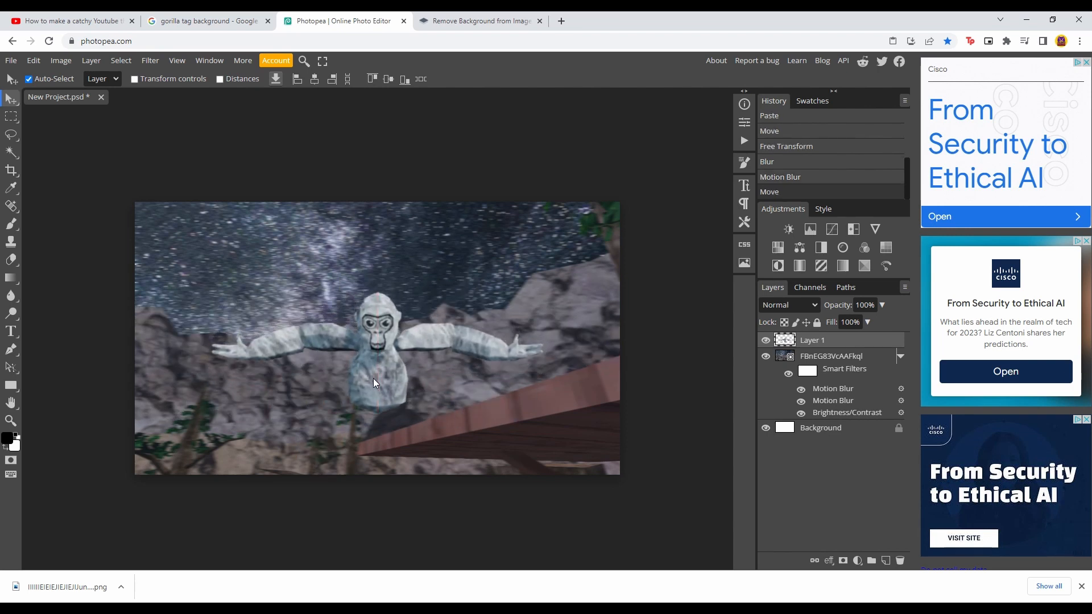
Step: Add a drop shadow and a magenta (ff00ff) outer glow about 19 px in size to the gorilla layer
double_click(895, 345)
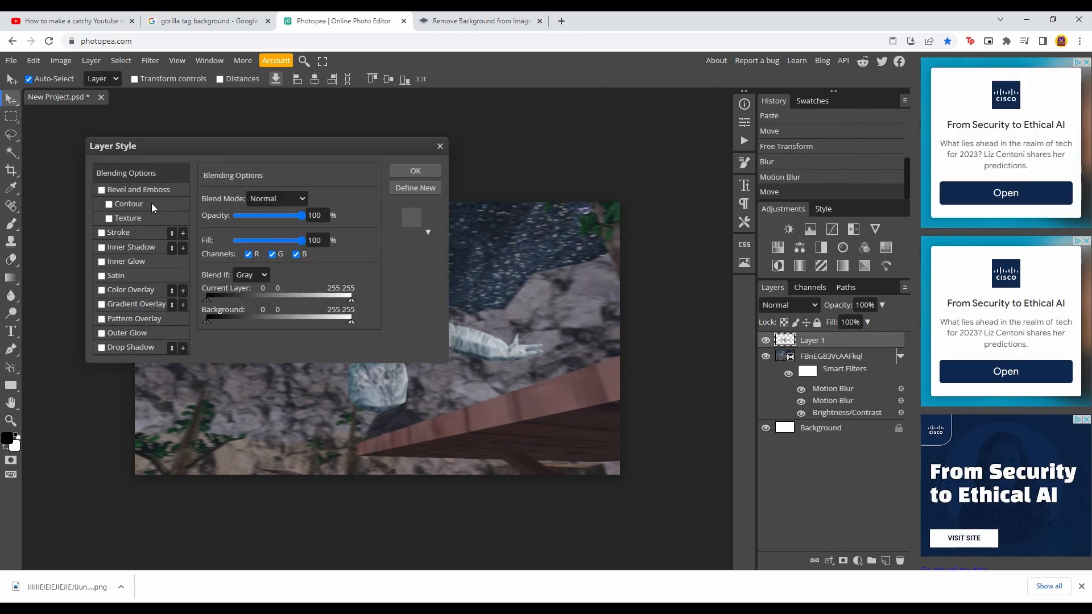
click(108, 348)
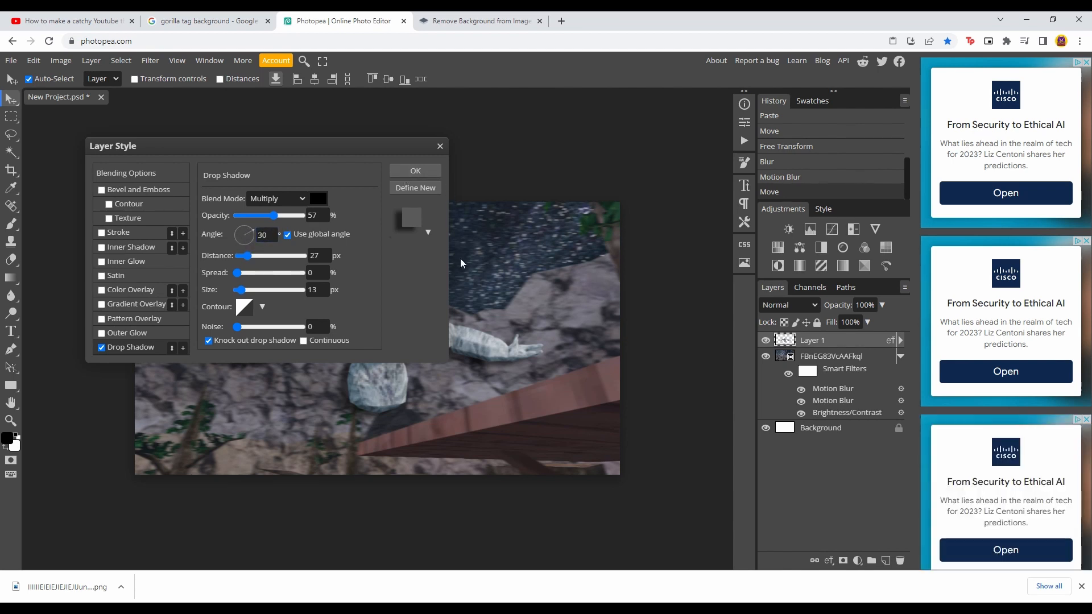
click(150, 334)
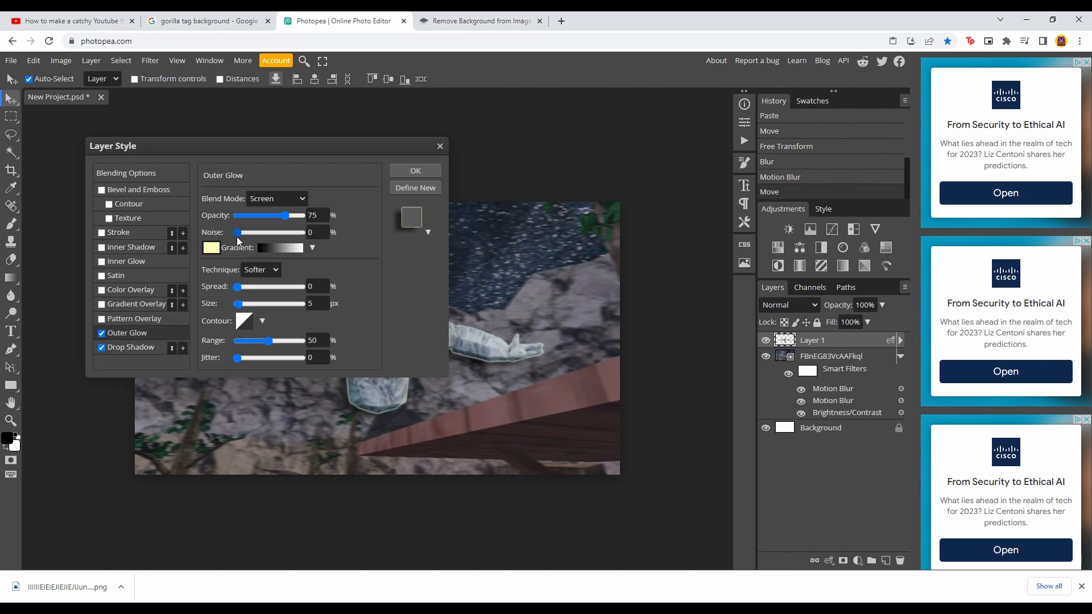
click(219, 245)
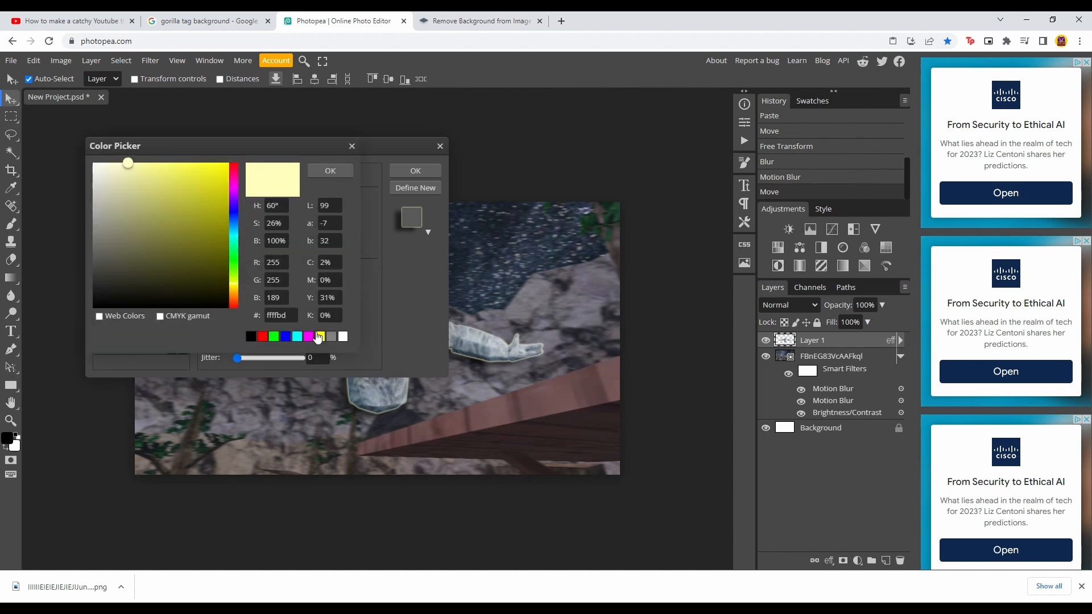
click(308, 337)
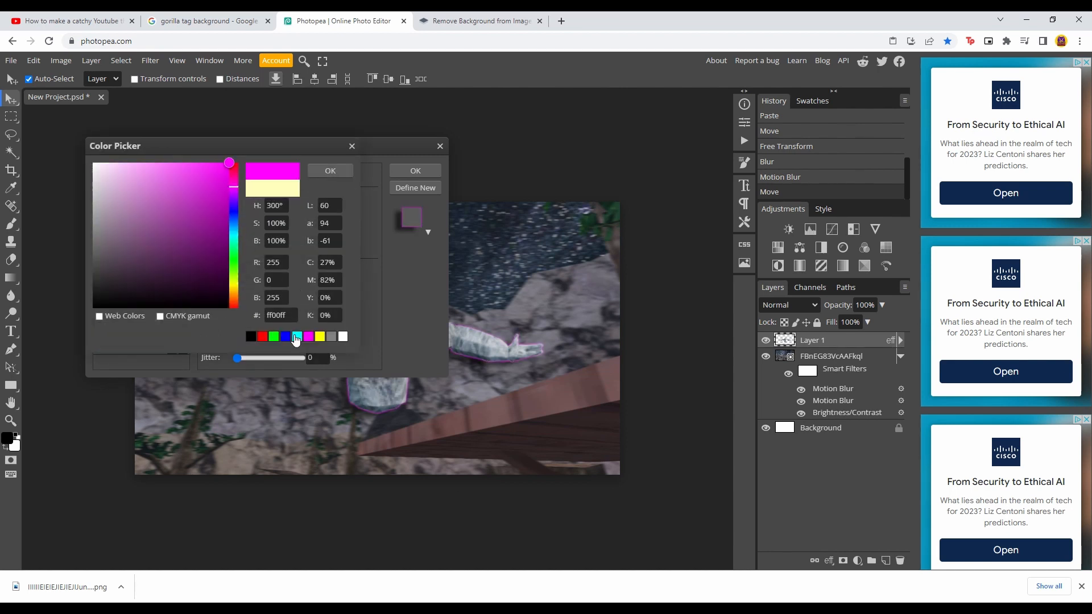
click(339, 170)
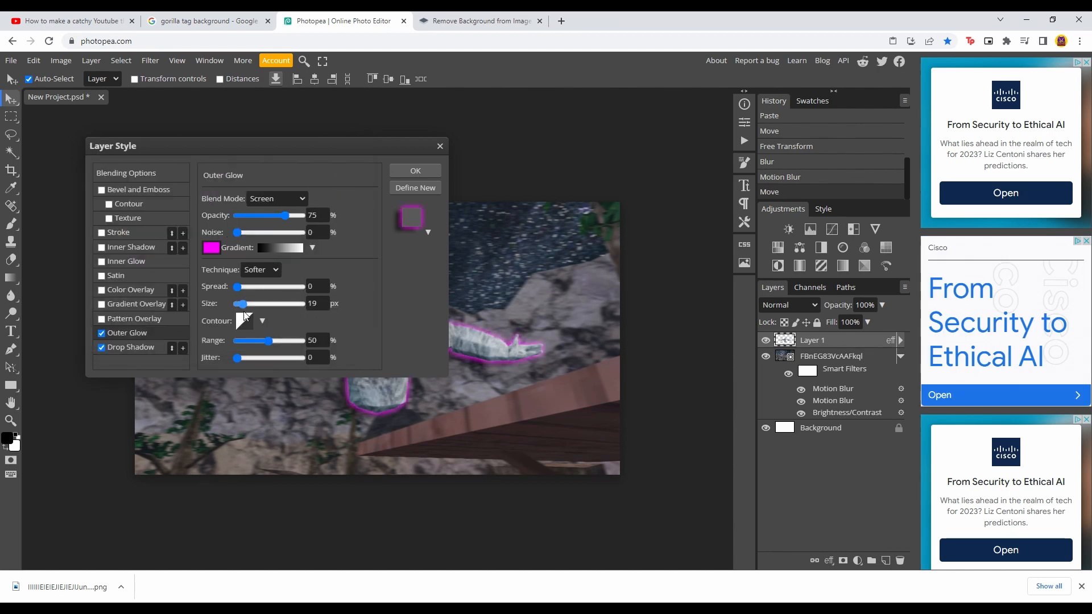
drag(242, 314, 243, 316)
click(430, 172)
Step: Scale the gorilla proportionally to about 123% and move it back towards the middle, lower on the canvas
drag(383, 360, 377, 358)
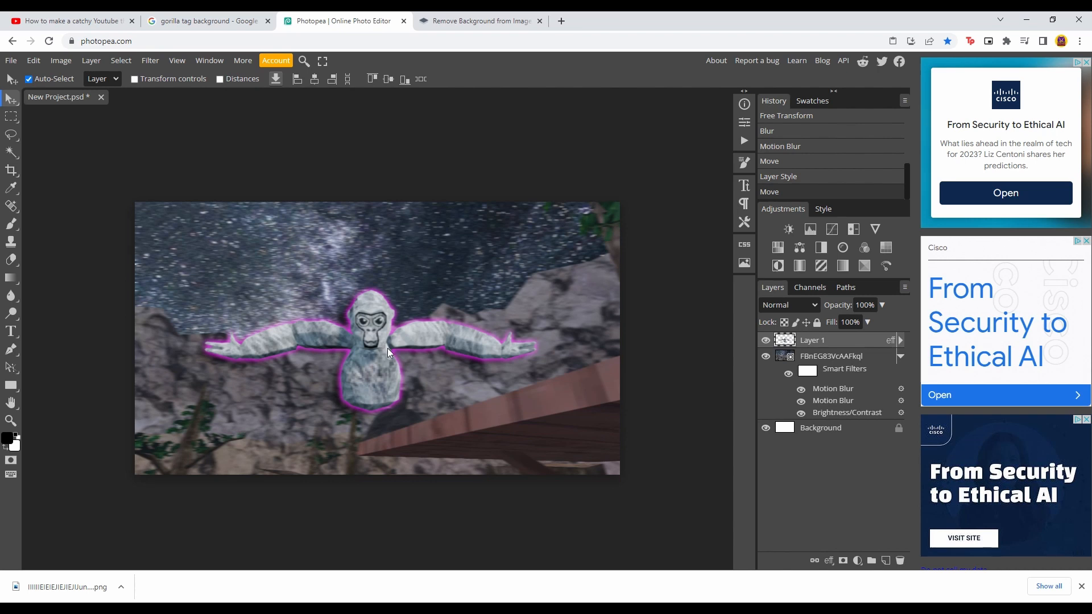
mouse_move(387, 348)
mouse_down()
mouse_move(412, 333)
mouse_move(384, 343)
mouse_move(394, 349)
mouse_up()
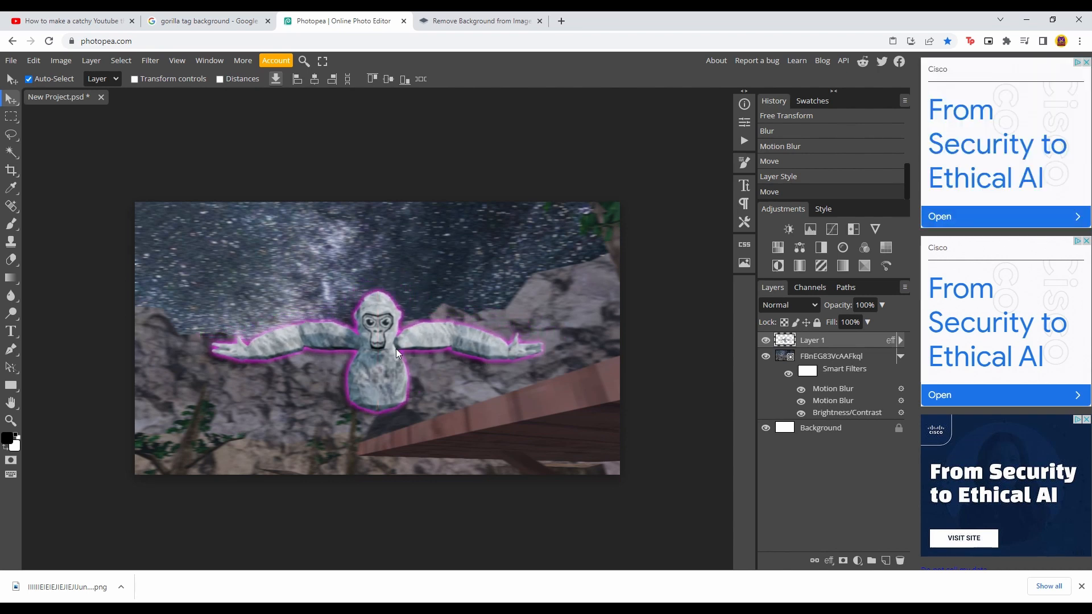
key(ctrl+alt+t)
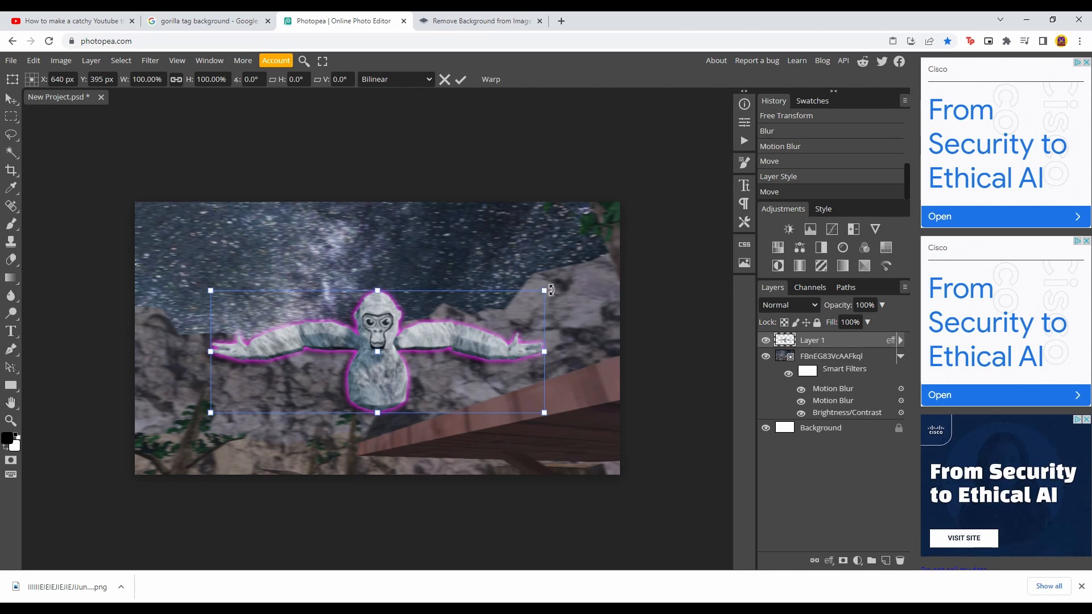
drag(546, 291, 625, 269)
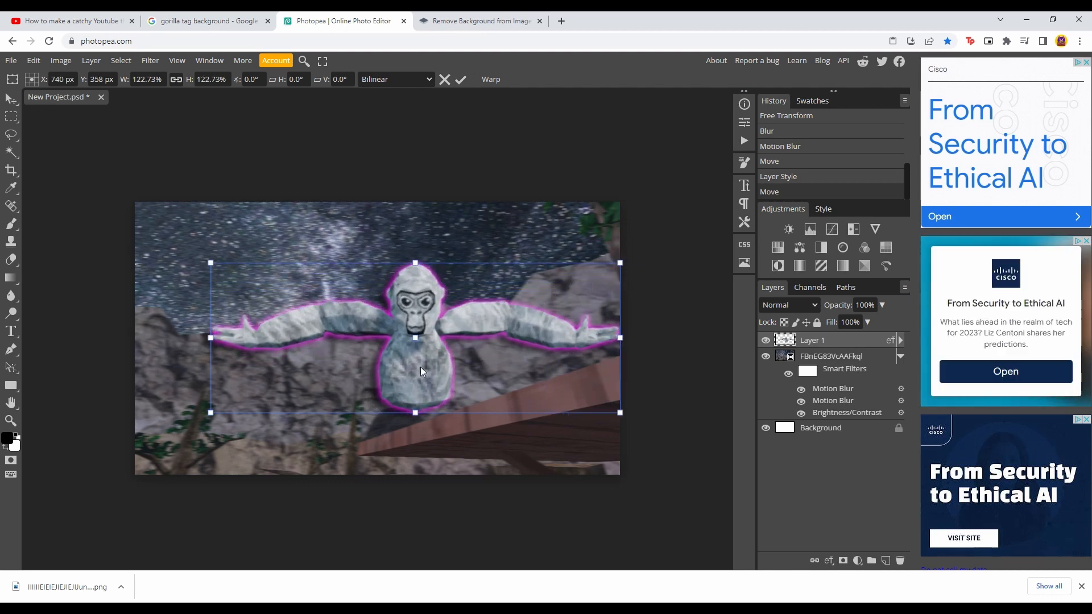
drag(420, 366, 378, 401)
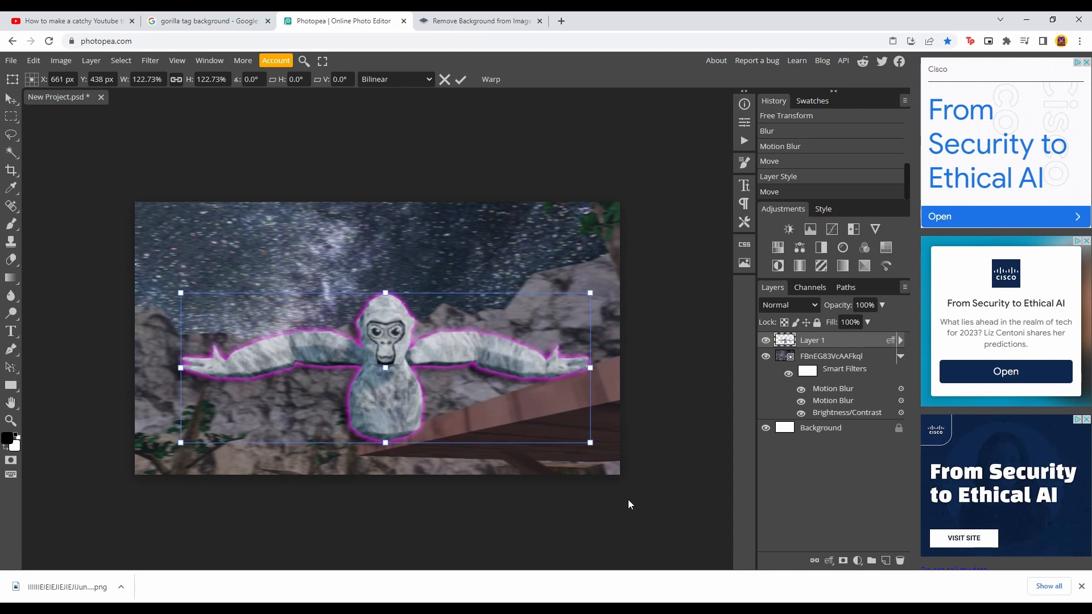
click(10, 100)
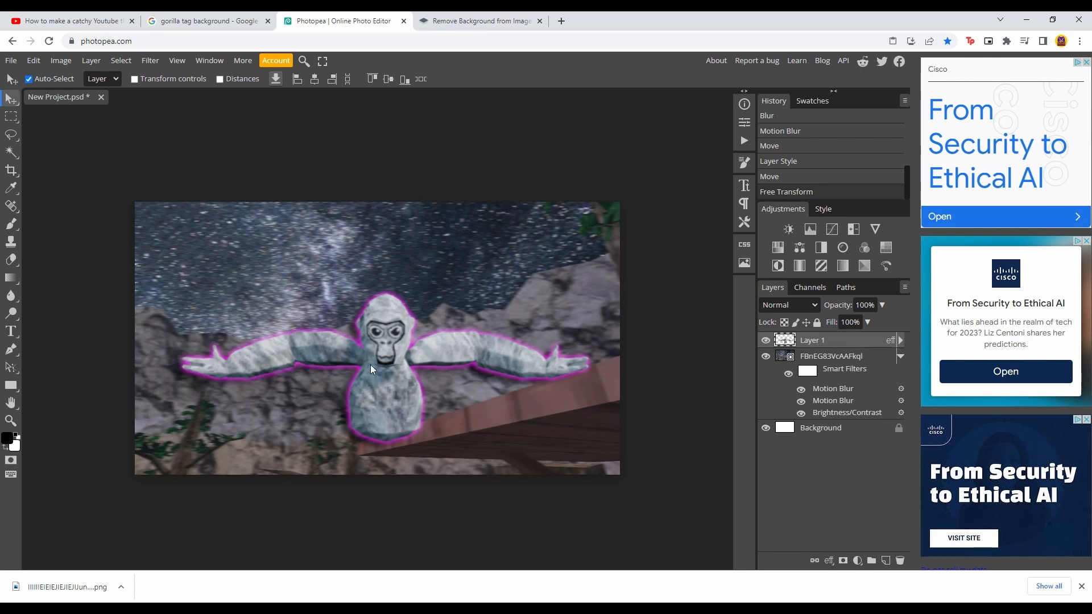
Step: Centre the enlarged gorilla horizontally on the canvas and lower it slightly
mouse_move(370, 364)
mouse_down()
mouse_move(368, 374)
mouse_move(360, 364)
mouse_up()
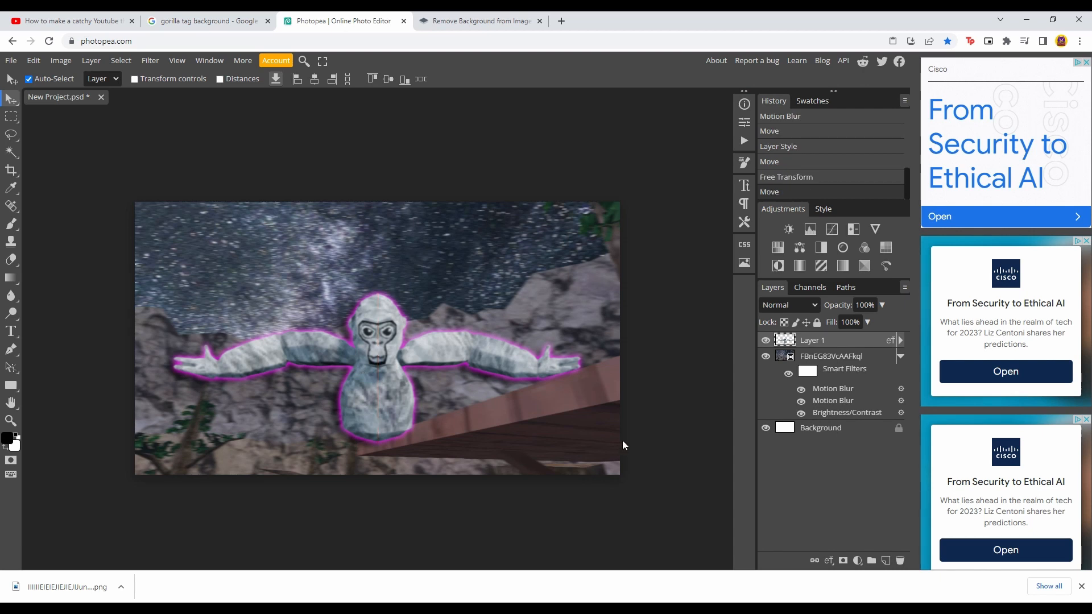
click(659, 436)
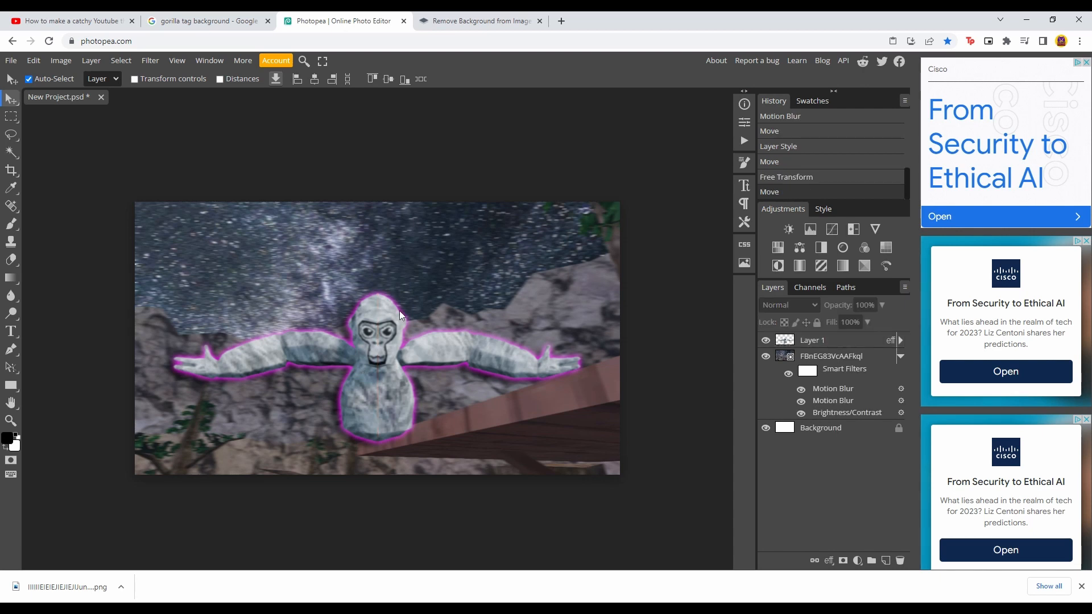
drag(376, 339, 376, 347)
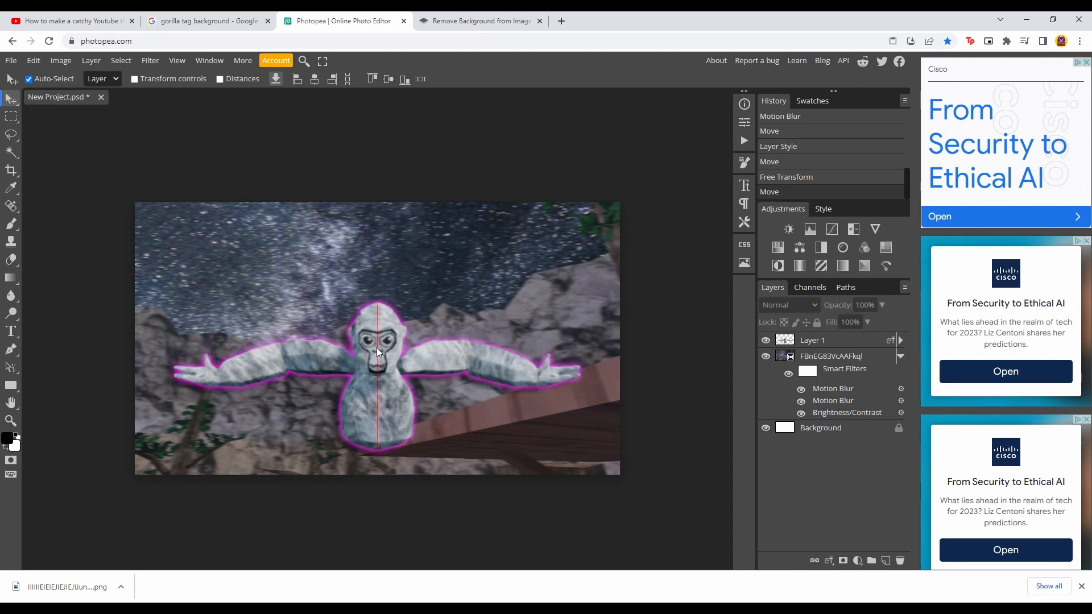
Step: Start a text layer in the sky above the gorilla in white Luckiest Guy at 150 px
click(12, 335)
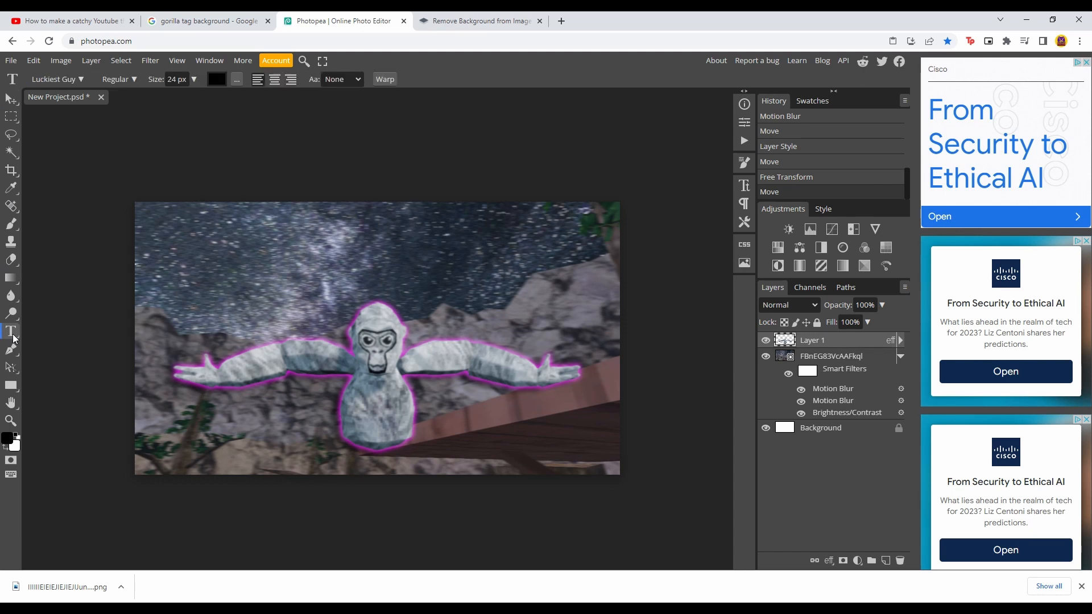
click(271, 241)
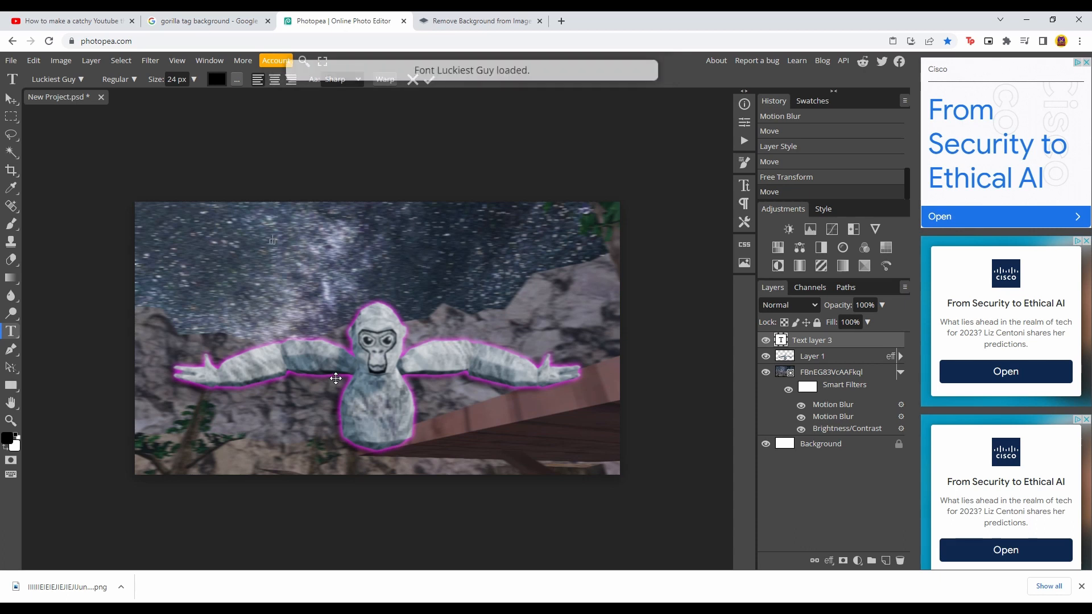
click(216, 79)
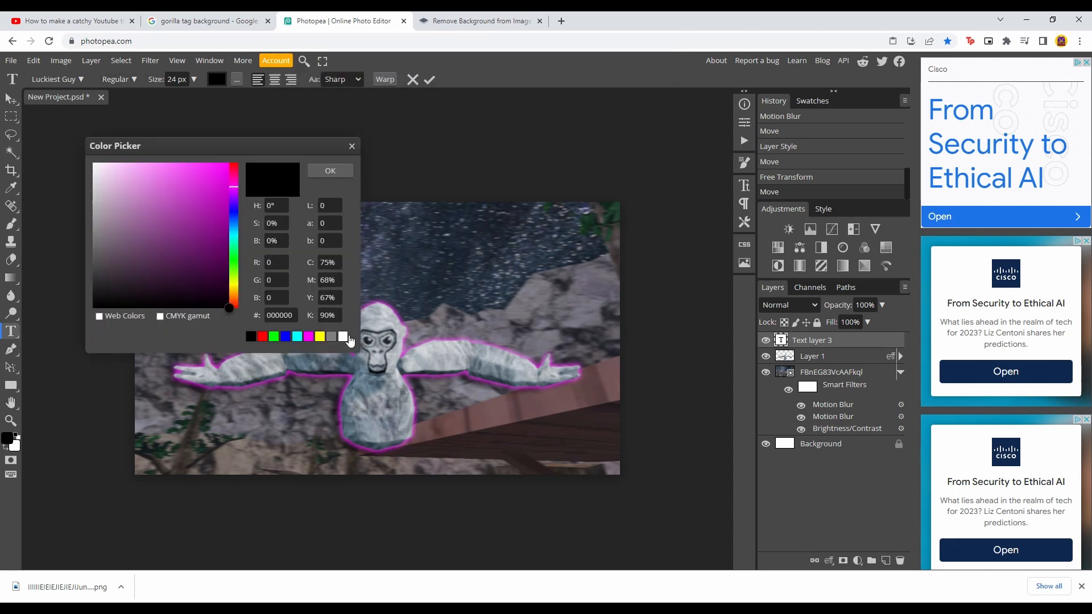
click(346, 337)
click(348, 171)
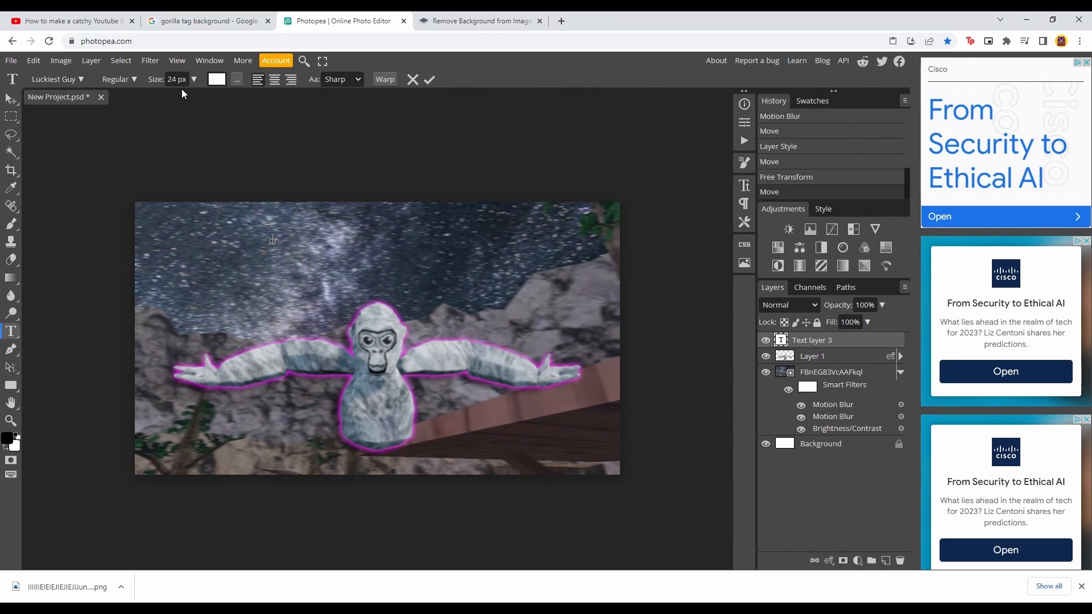
click(194, 79)
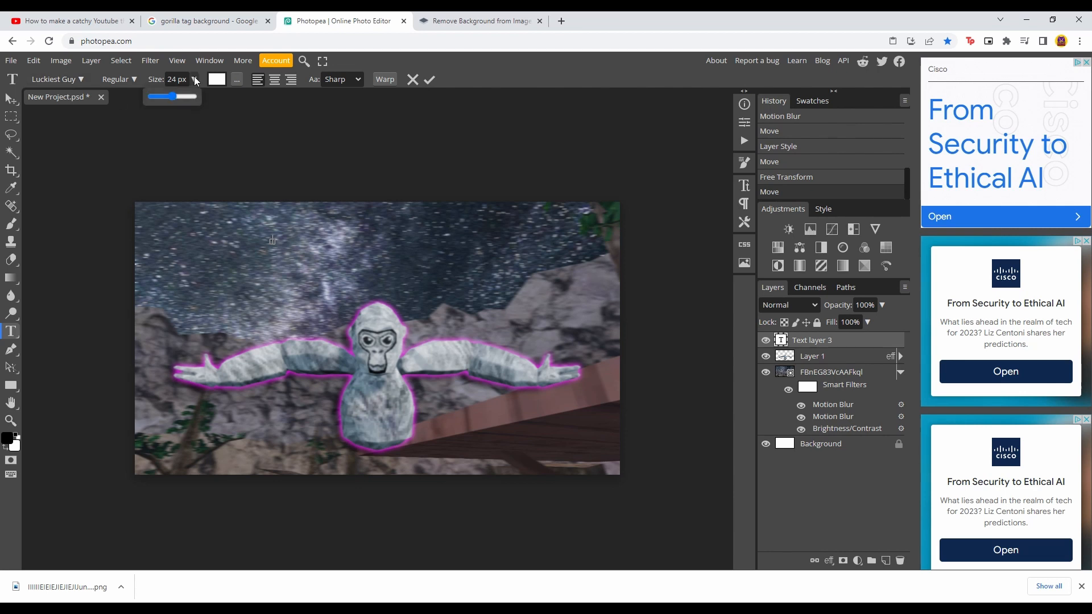
click(273, 133)
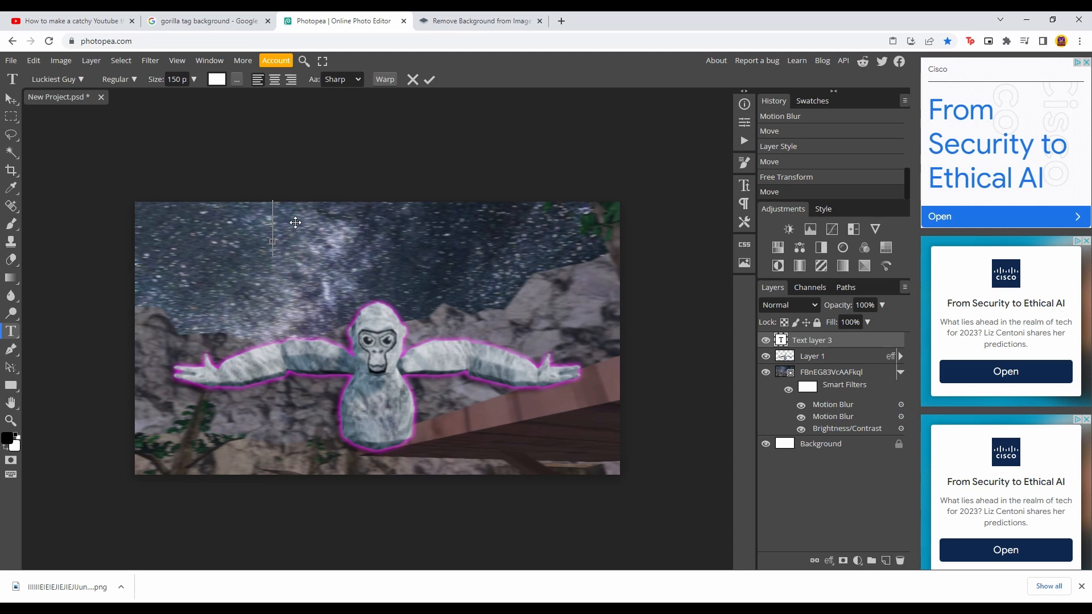
Step: Enter the title text "Thumbnail" in the new text layer, correcting its spelling
text(TH)
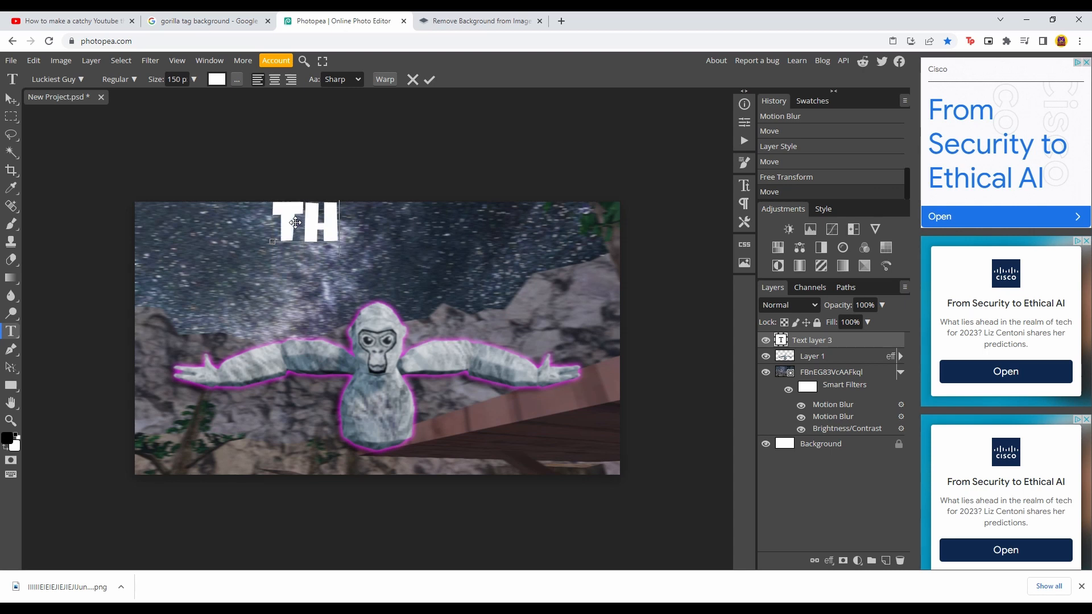
text(UMBANIL)
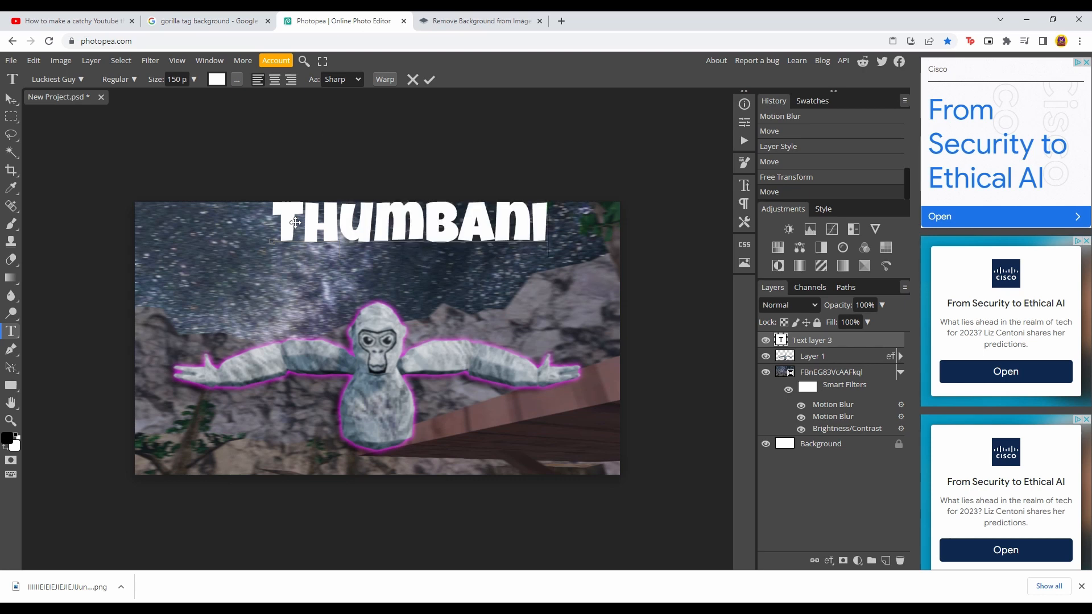
key(BackSpace)
text(L)
key(BackSpace)
key(BackSpace)
key(BackSpace)
key(BackSpace)
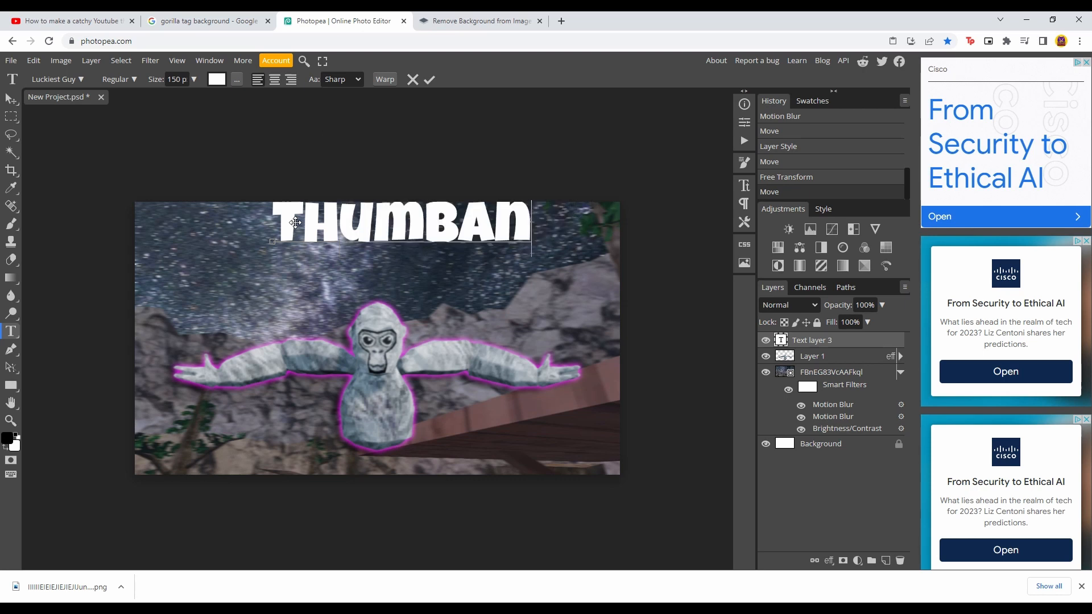
text(NAIL)
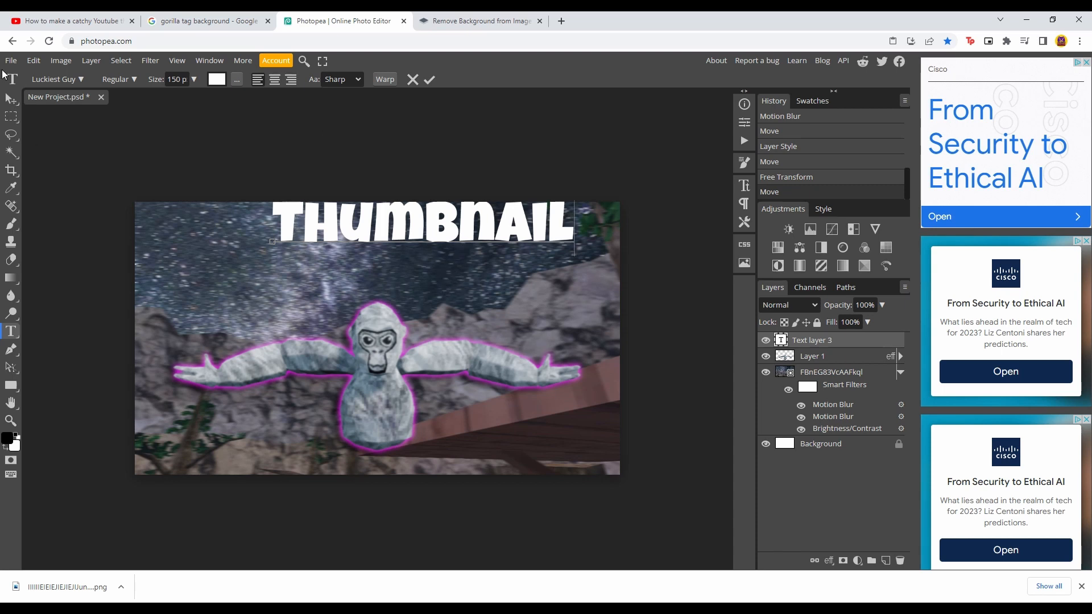
Step: Move the Thumbnail title down so it sits fully on the canvas just above the gorilla's head
click(11, 98)
drag(498, 237, 468, 283)
double_click(468, 282)
click(468, 282)
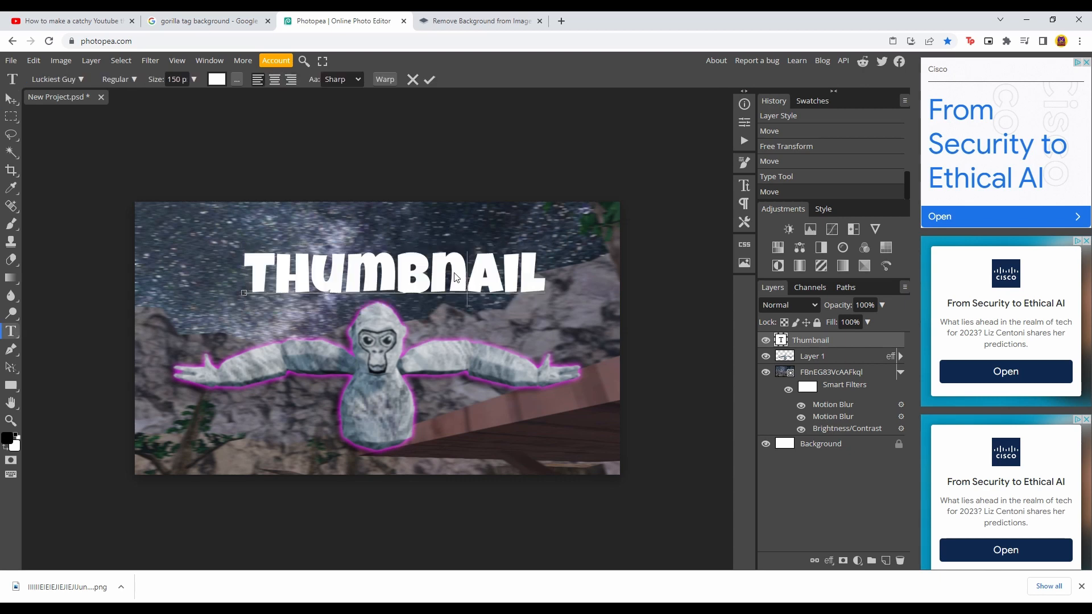
click(551, 273)
mouse_move(421, 295)
mouse_down()
mouse_move(398, 284)
mouse_move(454, 274)
mouse_move(407, 275)
mouse_move(417, 279)
mouse_up()
click(11, 97)
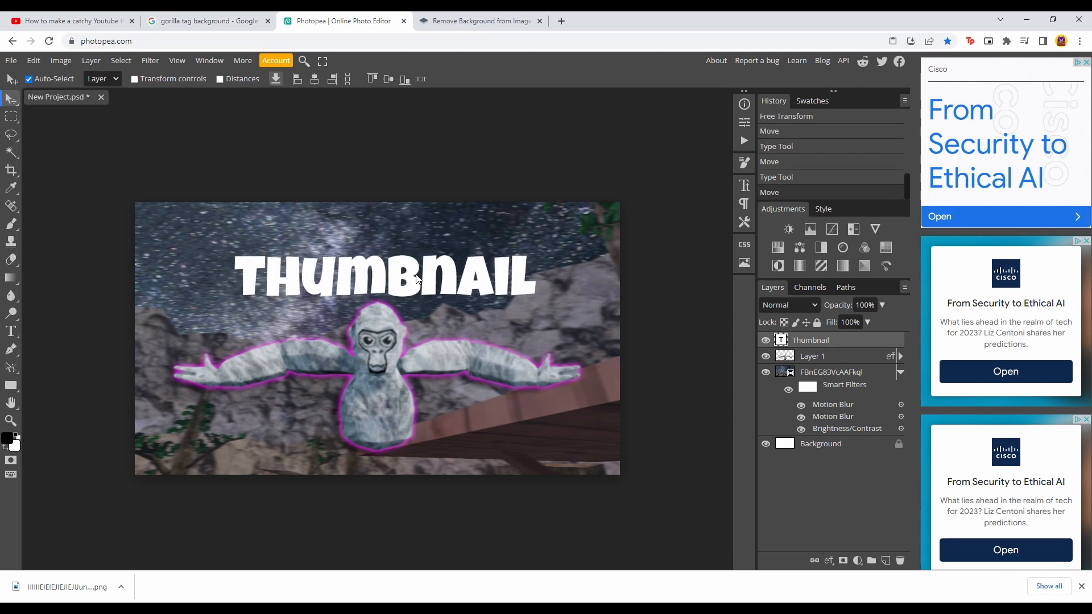
Step: Scale the Thumbnail title proportionally to about 128% and reposition it above the gorilla
key(ctrl+t)
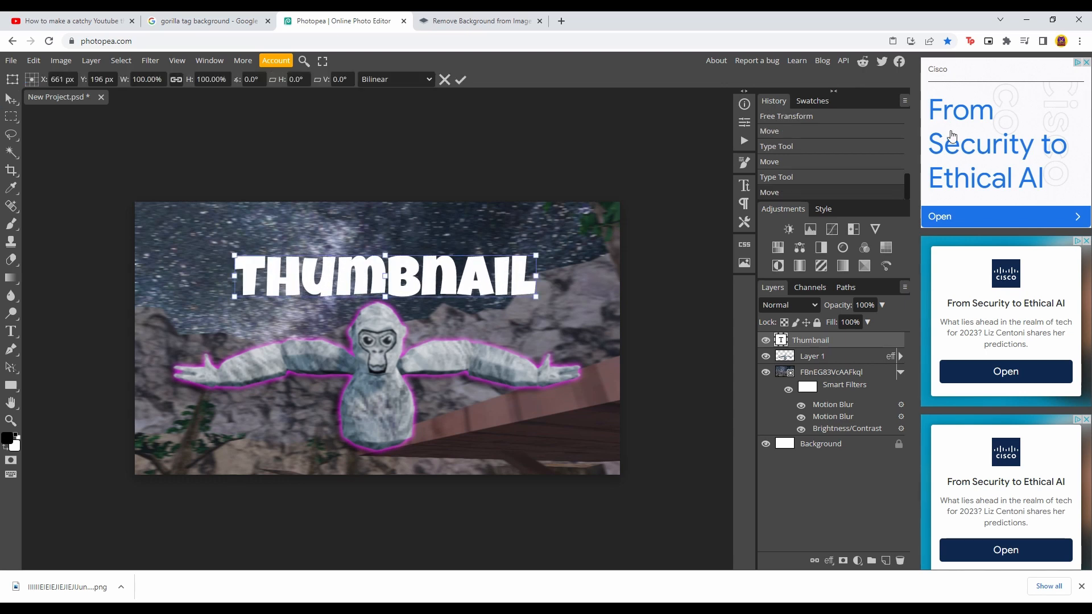
drag(541, 274, 622, 269)
drag(531, 291, 497, 283)
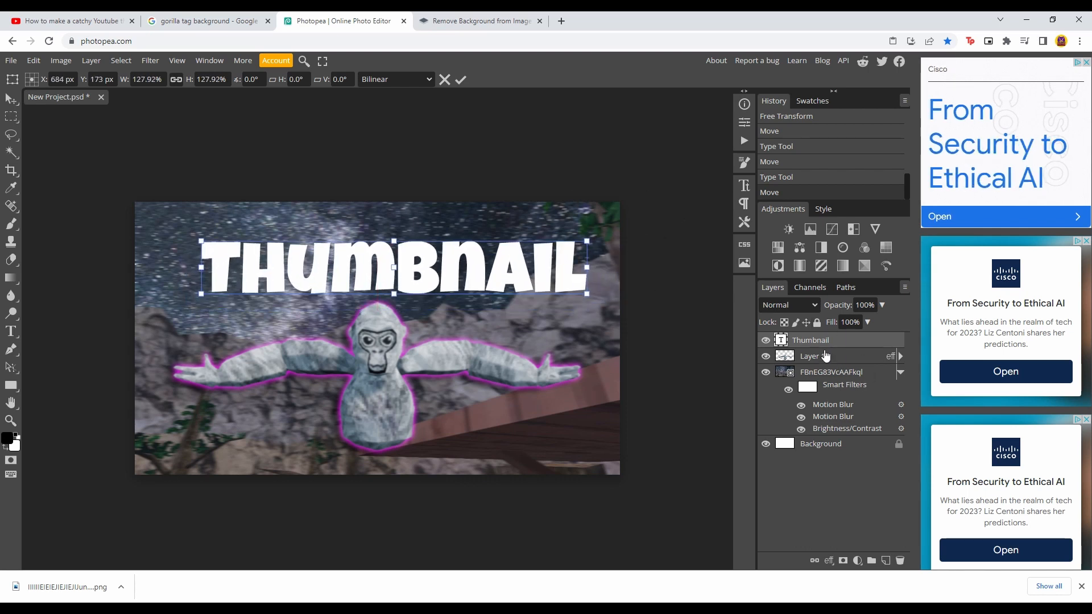
click(868, 361)
click(880, 342)
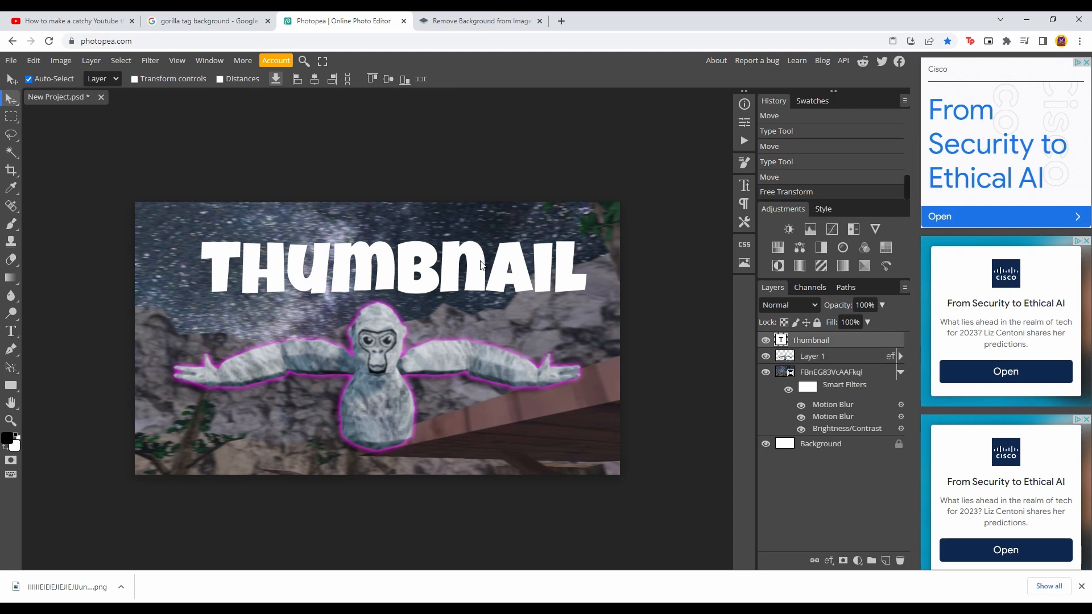
Step: Add a 16 px outside stroke to the Thumbnail title's layer style
double_click(883, 345)
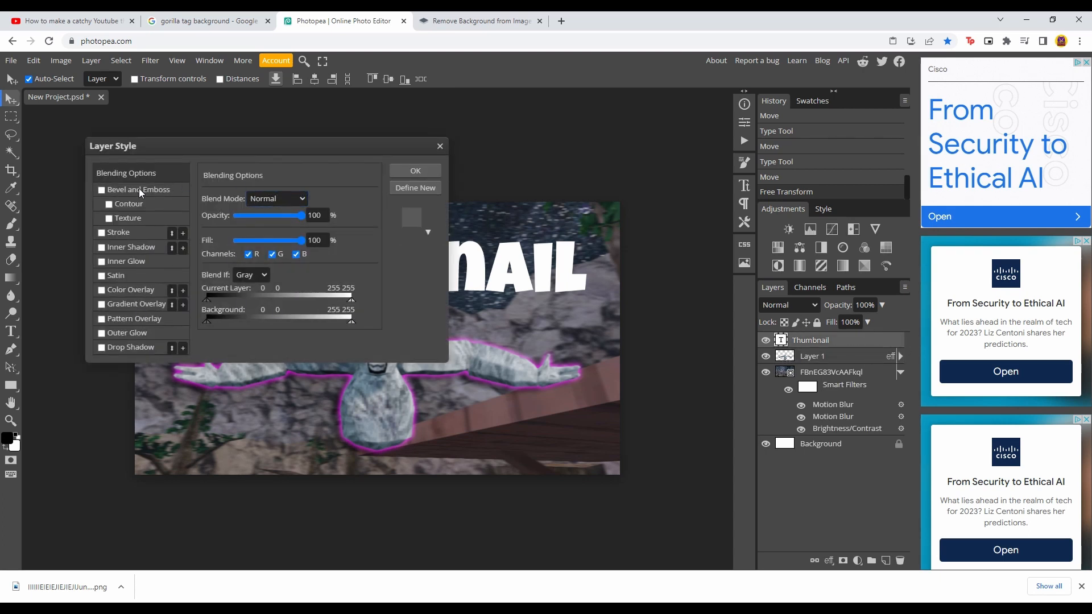
click(108, 233)
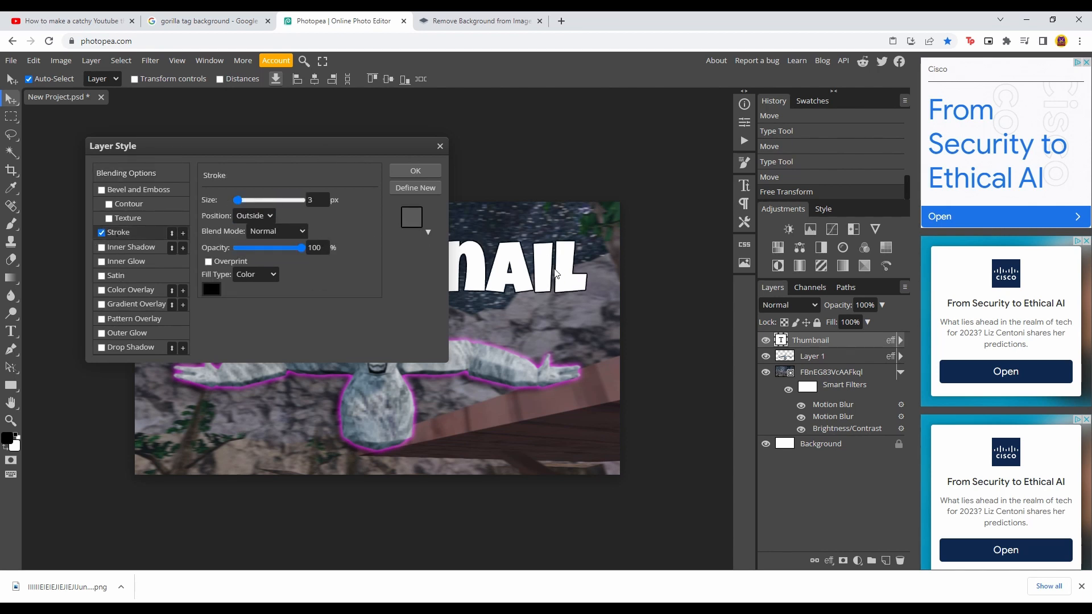
mouse_move(237, 200)
mouse_down()
mouse_move(295, 200)
mouse_move(241, 202)
mouse_move(254, 228)
mouse_move(331, 218)
mouse_move(241, 219)
mouse_up()
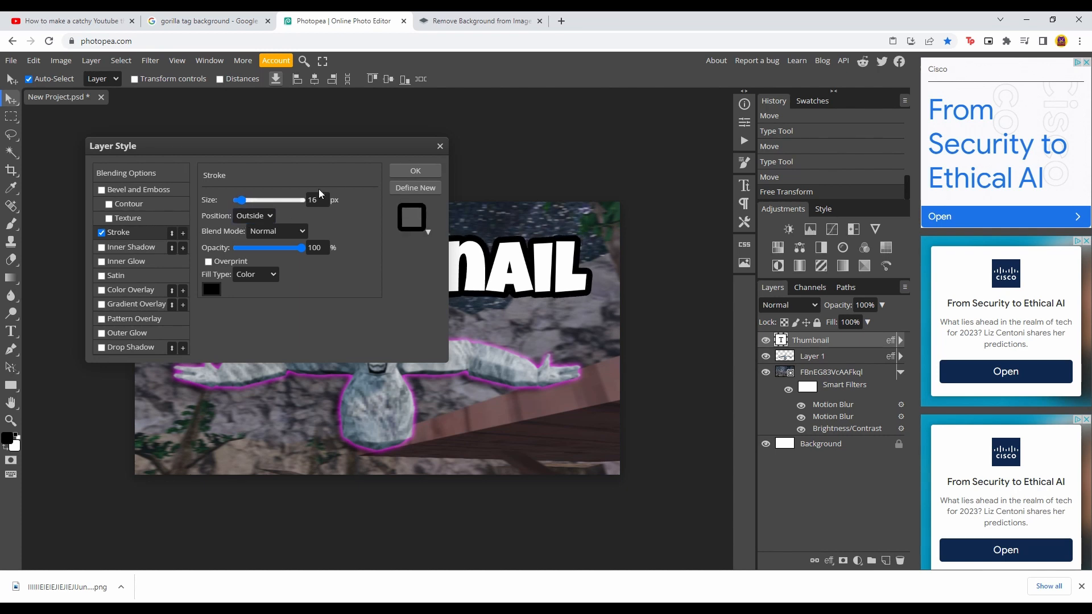
Step: Set the title's stroke colour to purple c10dc1 and apply the layer style
click(213, 290)
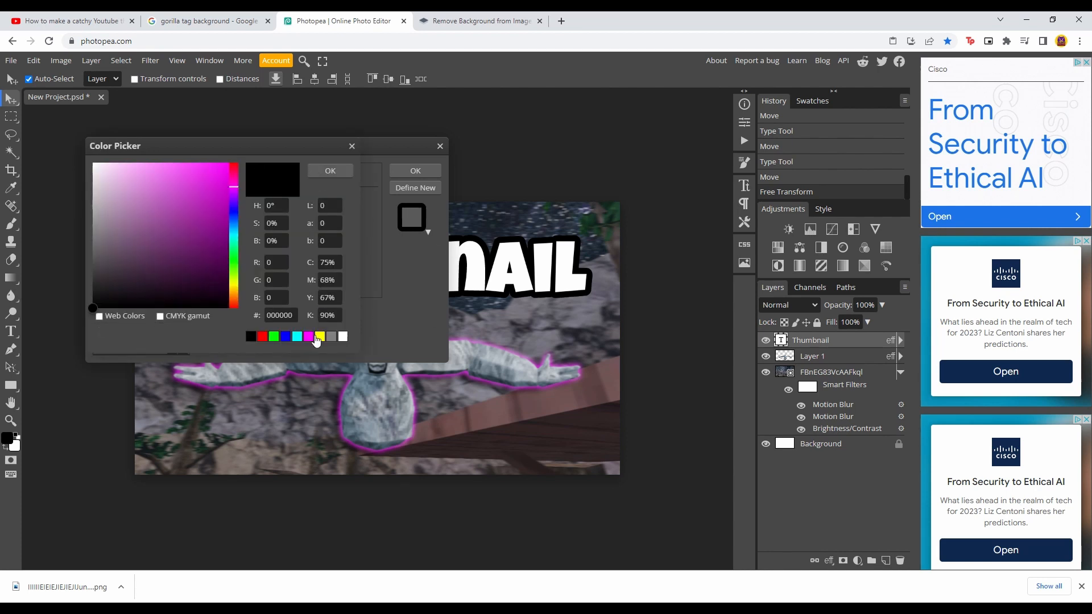
click(308, 336)
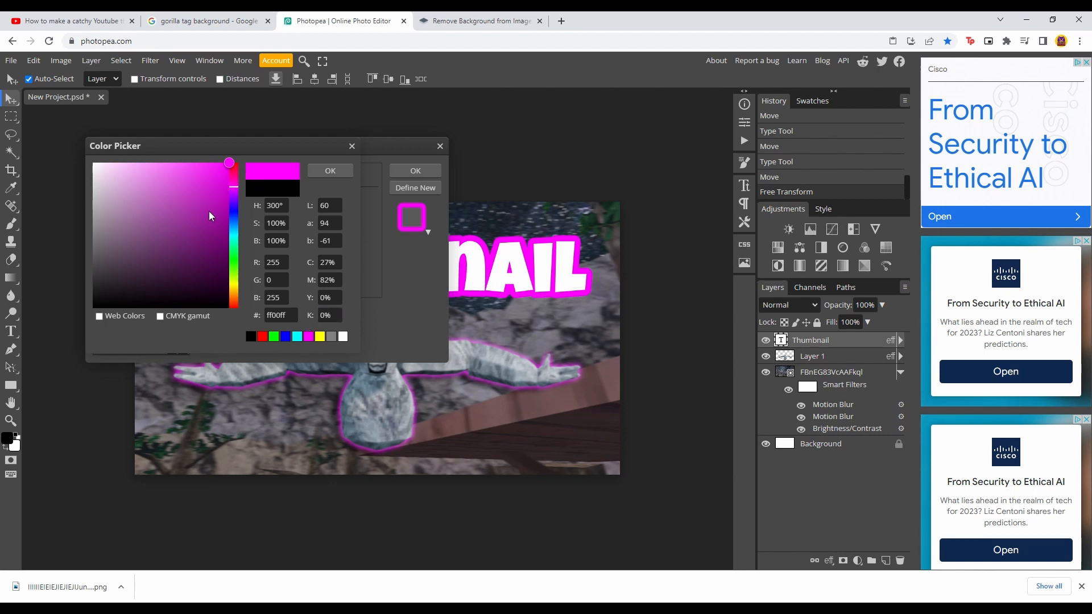
mouse_move(226, 168)
mouse_down()
mouse_move(230, 203)
mouse_move(220, 202)
mouse_up()
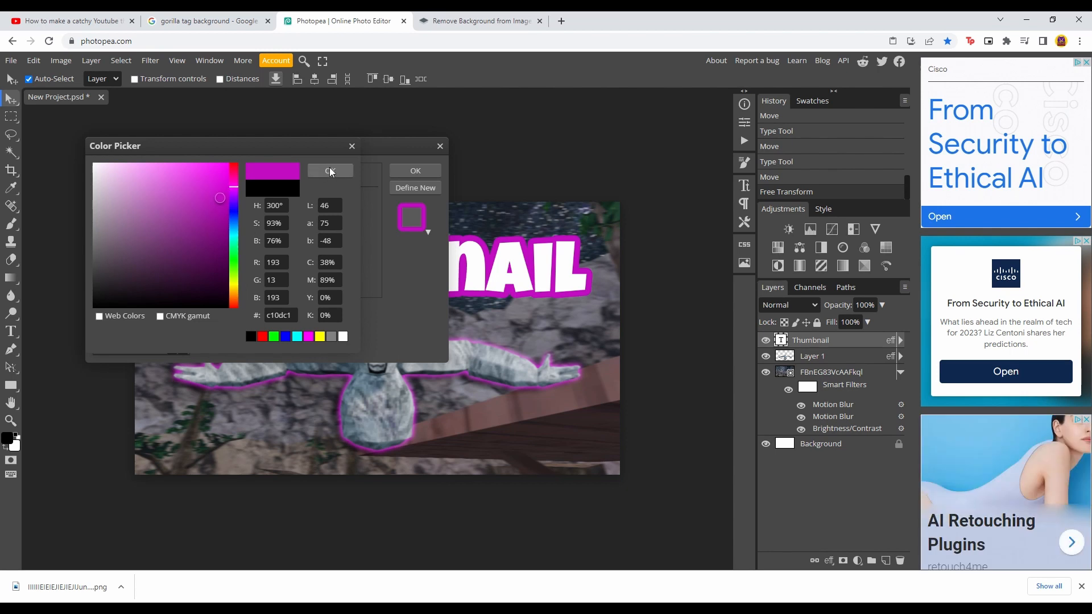
click(330, 170)
click(410, 170)
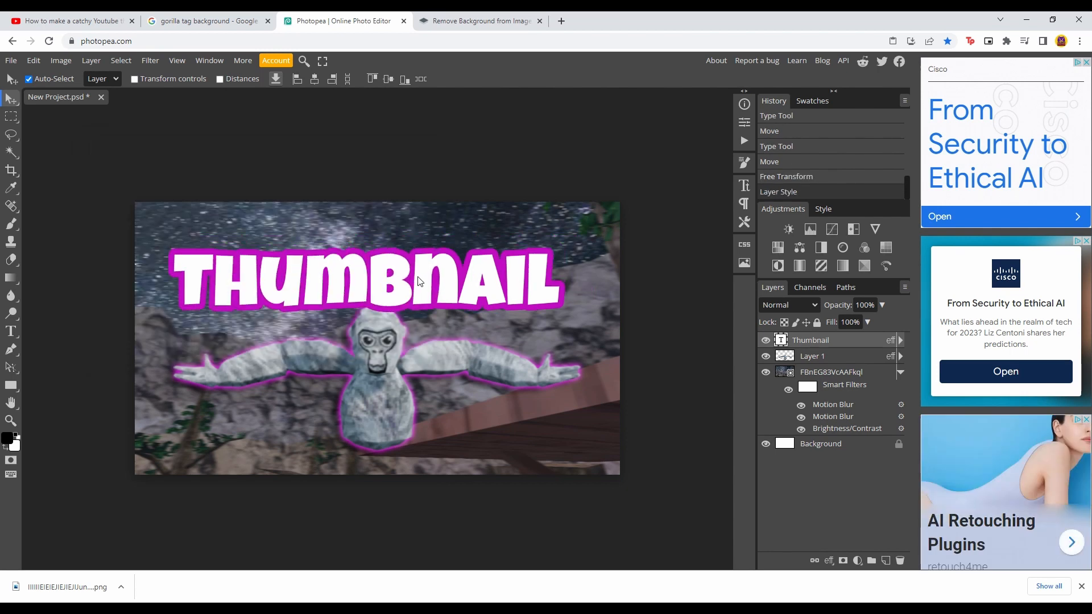
Step: Put the Thumbnail text layer beneath the gorilla layer and reposition both so the gorilla's head overlaps the title's lower edge
click(447, 270)
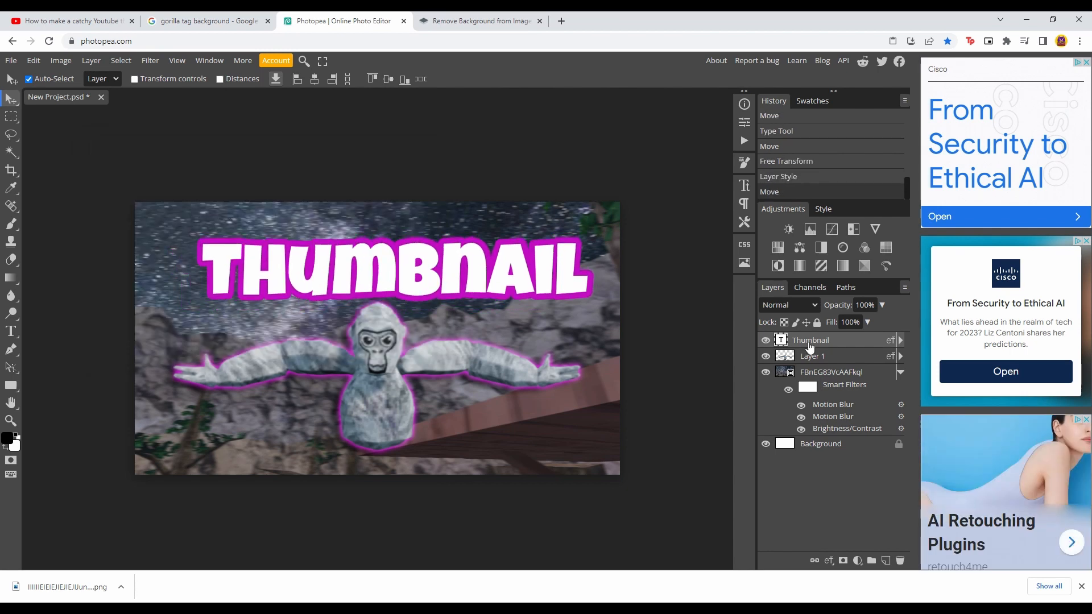
drag(810, 345, 814, 369)
drag(496, 299, 408, 410)
drag(370, 367, 371, 332)
drag(408, 416, 406, 285)
drag(380, 364, 380, 387)
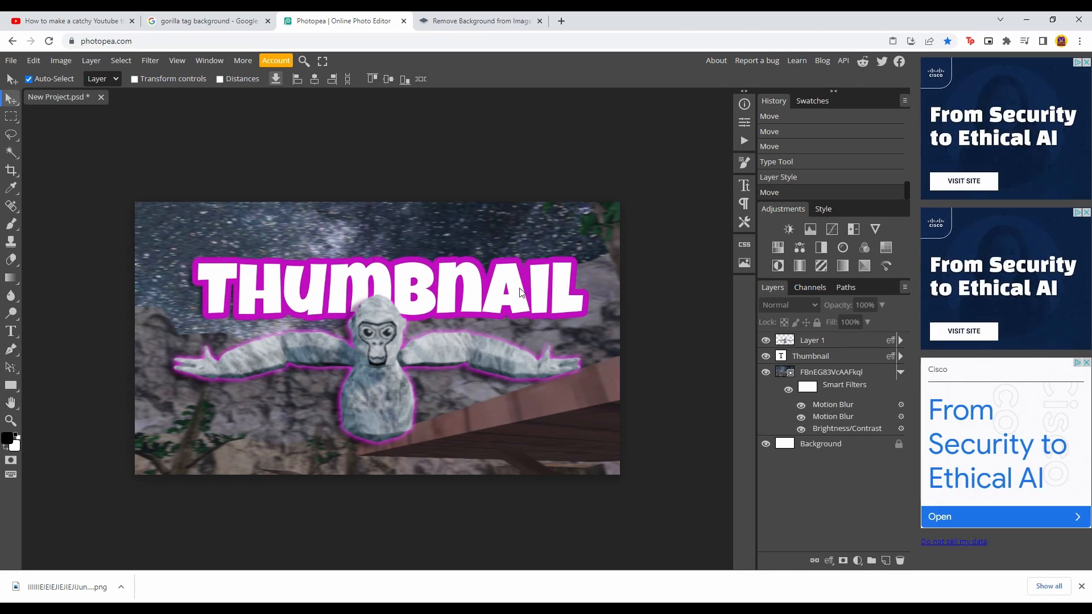
mouse_move(477, 292)
mouse_down()
mouse_move(426, 298)
mouse_move(471, 300)
mouse_move(478, 284)
mouse_up()
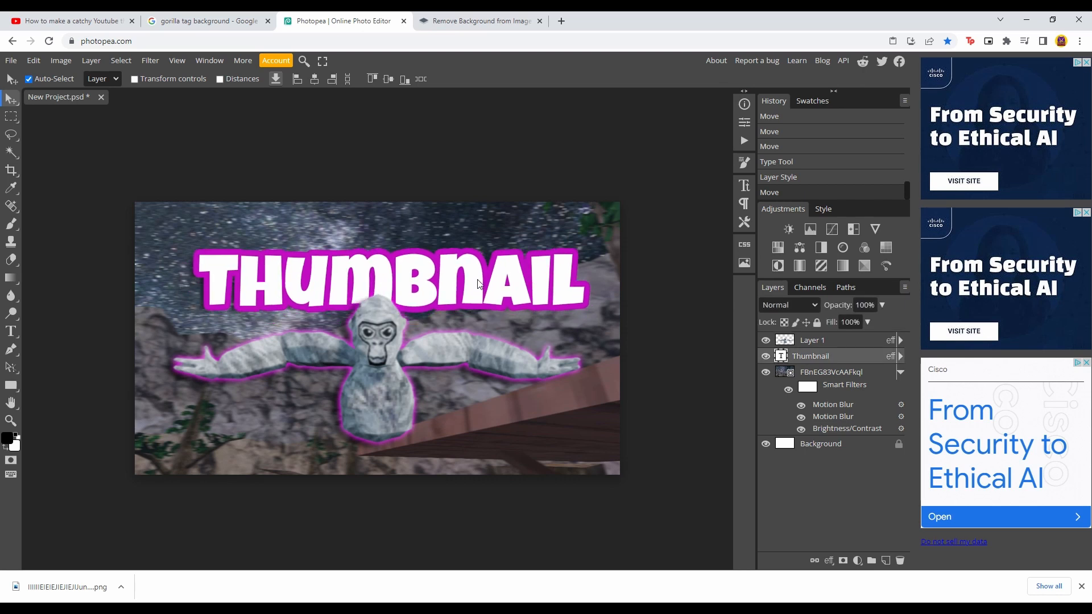
Step: Warp the Thumbnail title with the Shell Upper style at 36% bend and nudge it slightly upward
double_click(478, 284)
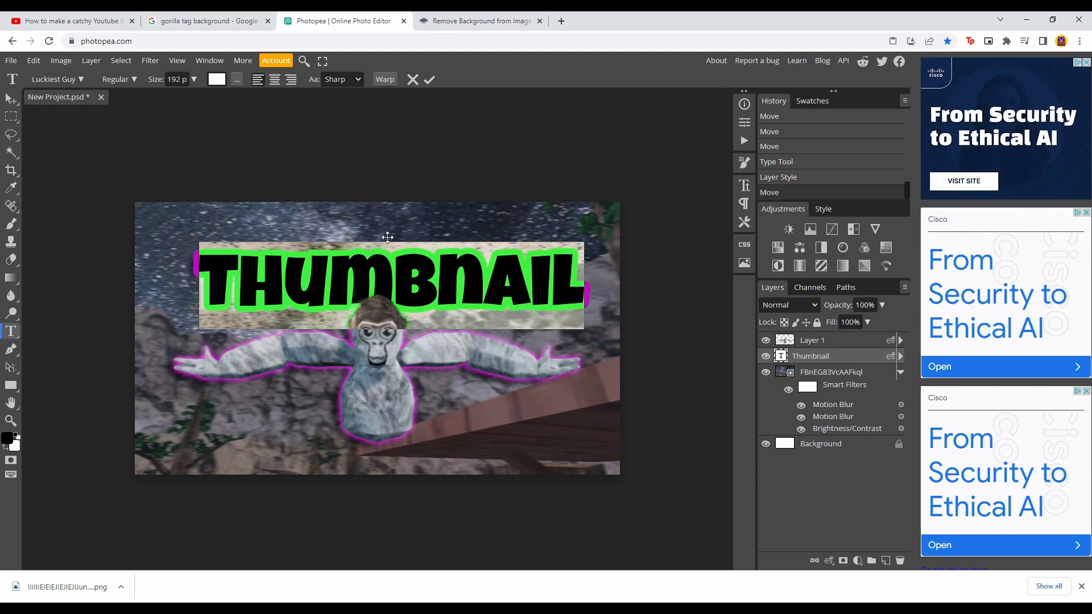
click(383, 79)
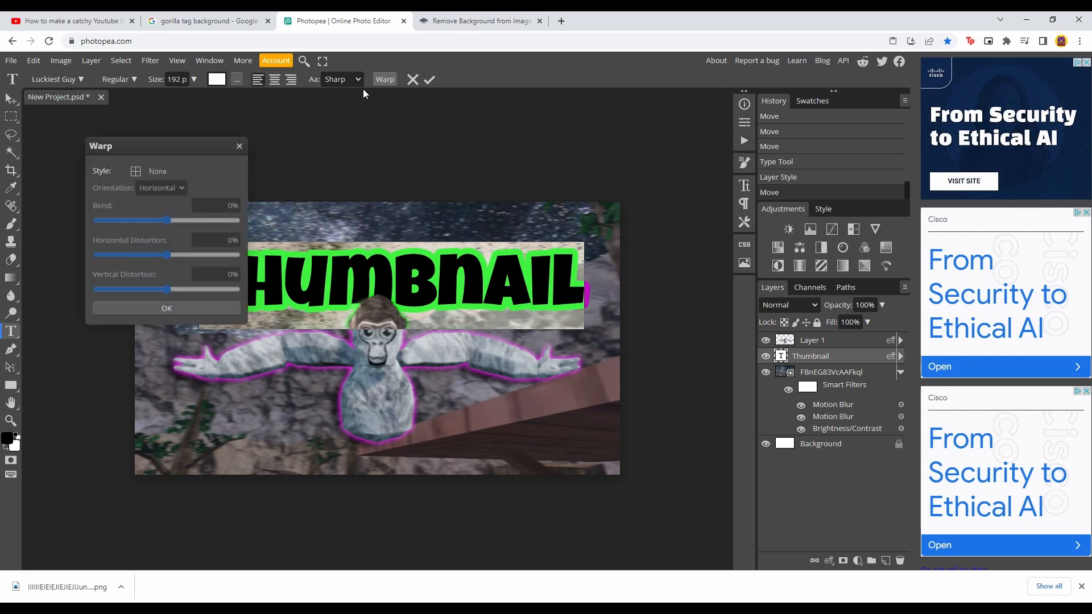
click(151, 171)
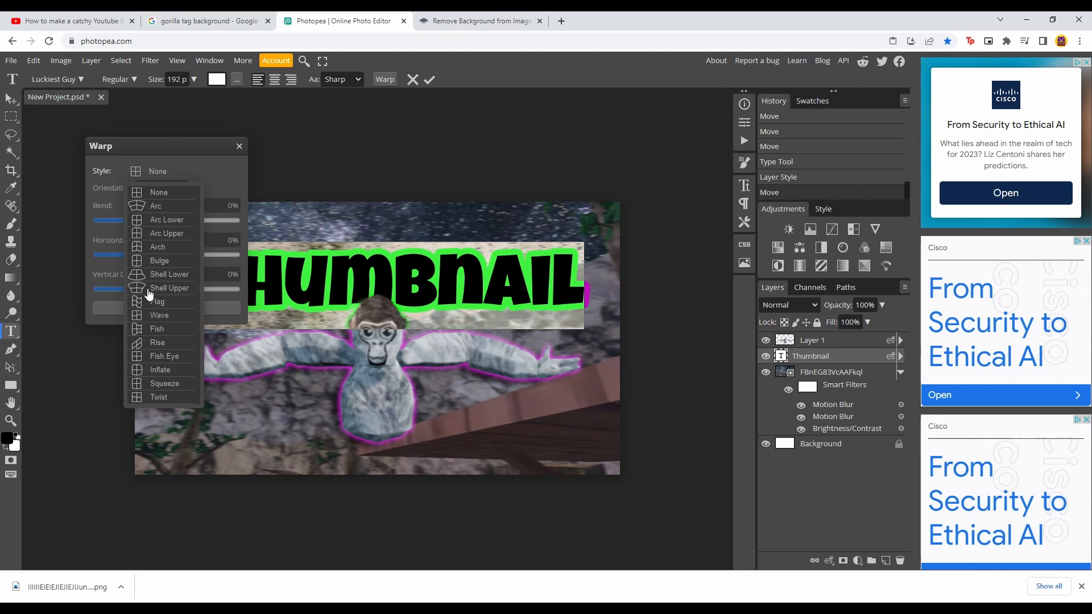
click(149, 289)
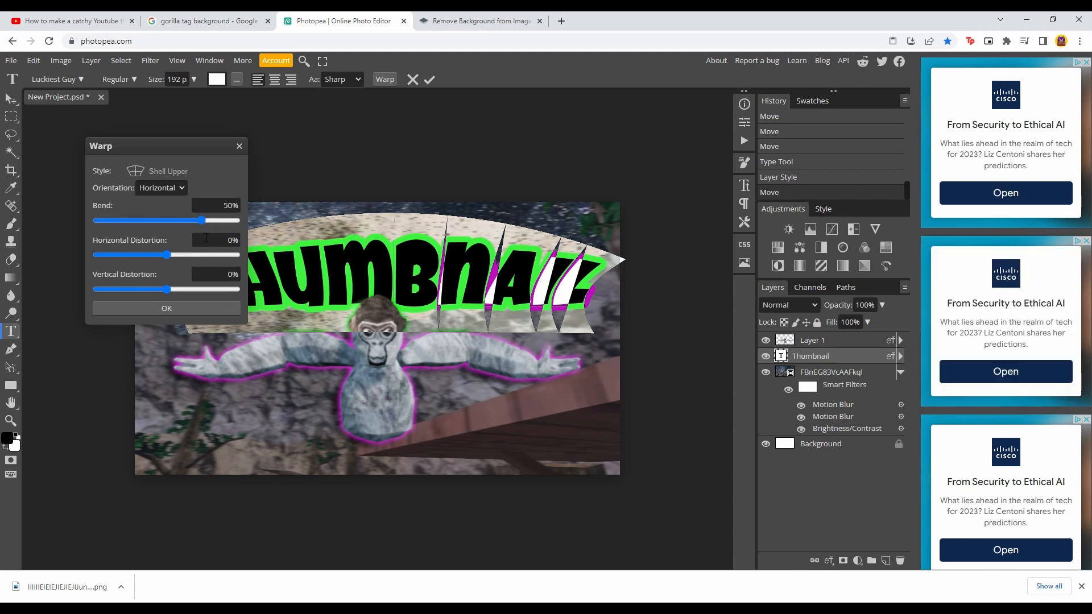
drag(202, 220, 192, 214)
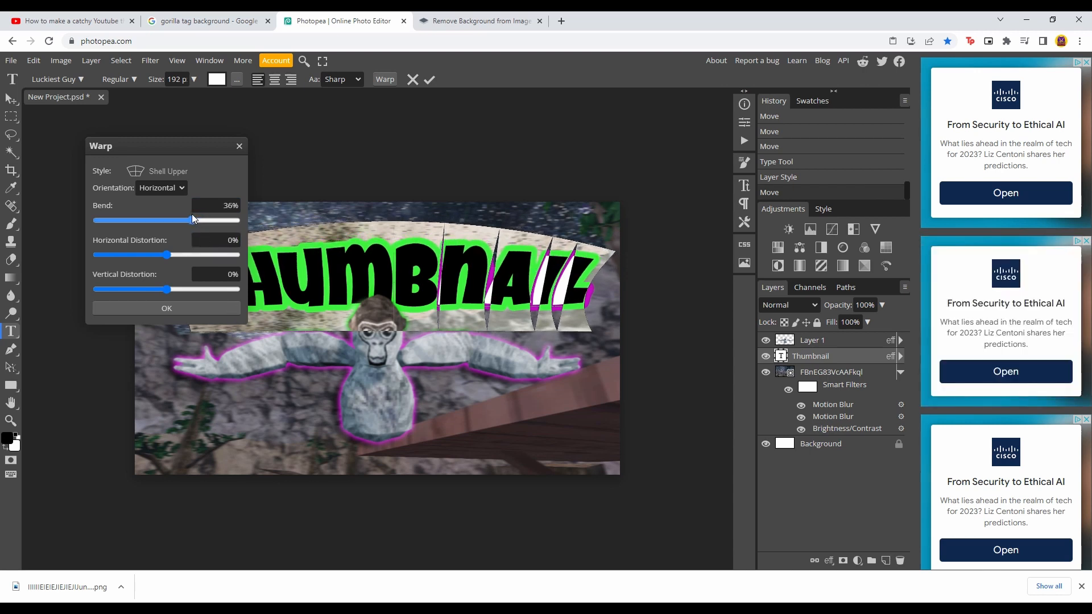
click(196, 306)
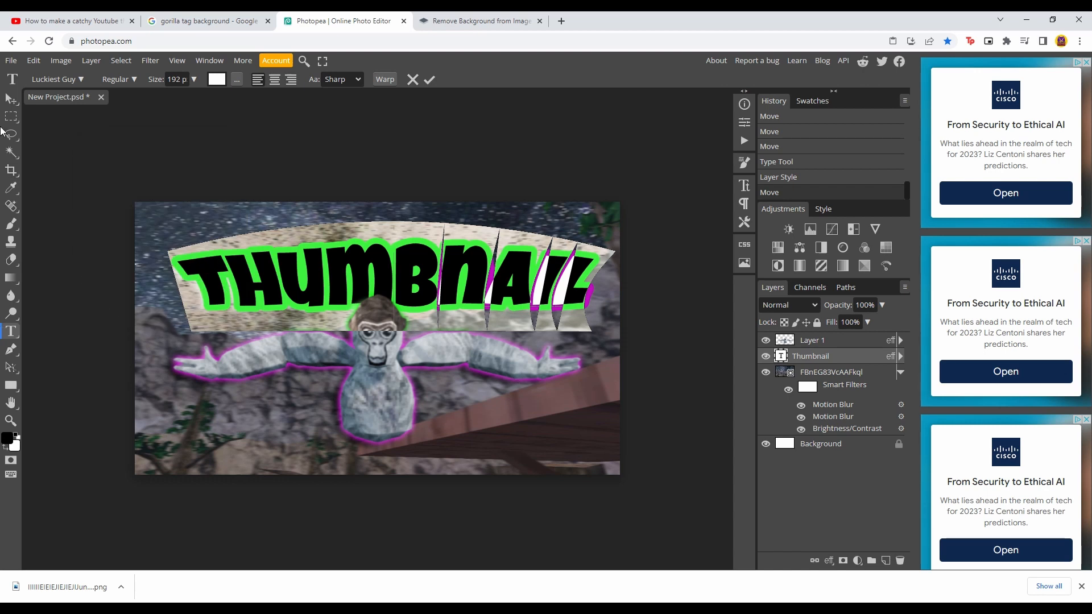
click(11, 99)
mouse_move(426, 273)
mouse_down()
mouse_move(406, 278)
mouse_move(435, 271)
mouse_move(426, 271)
mouse_up()
Step: Scale the gorilla proportionally to 81.5% and reposition it with its head overlapping the title's lower edge
click(412, 344)
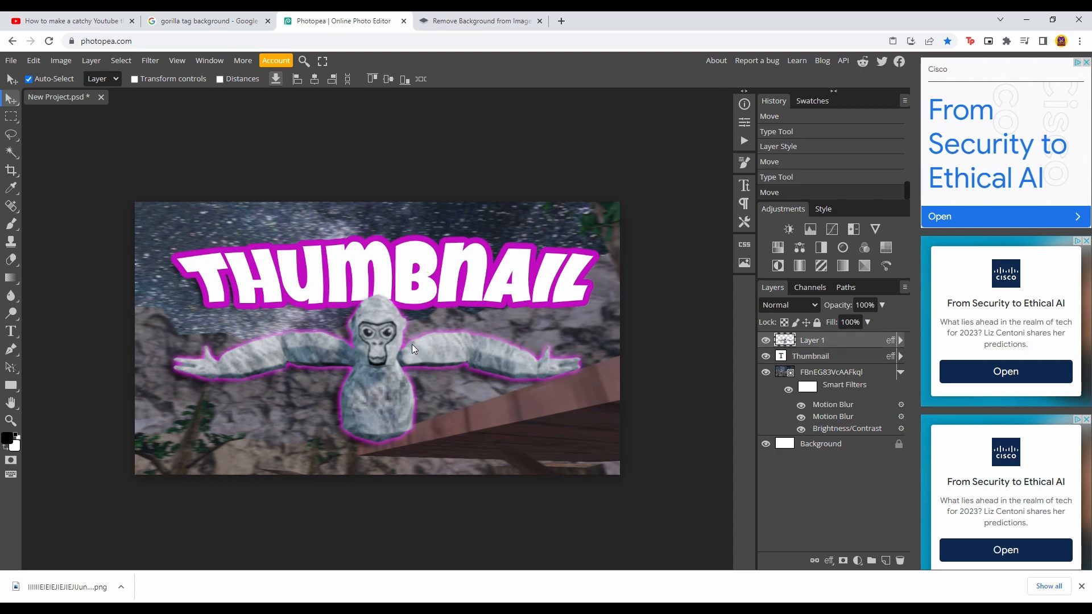
key(ctrl+t)
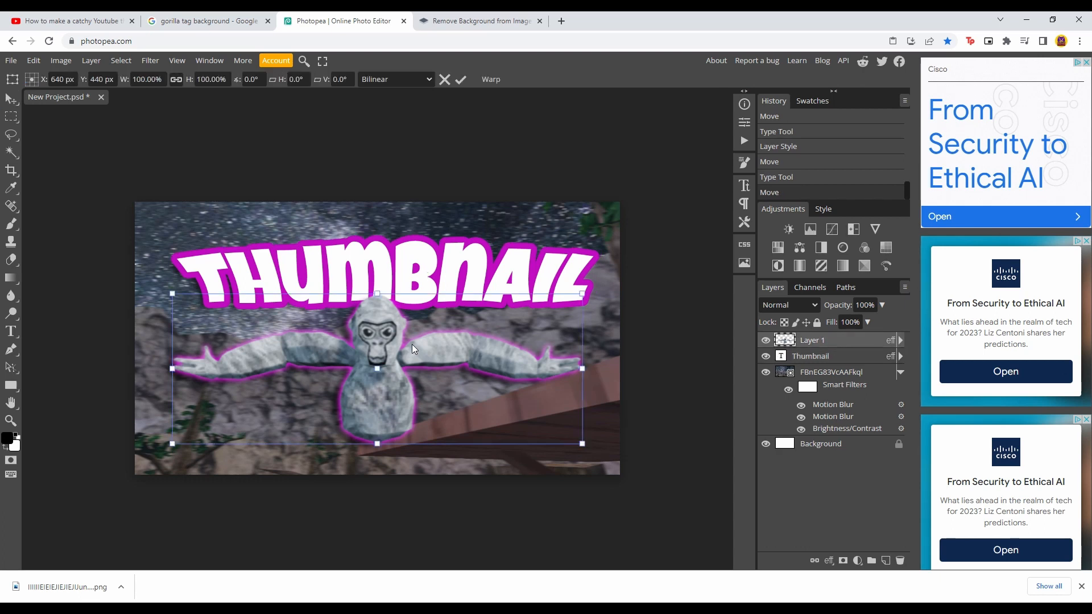
drag(583, 295, 506, 321)
mouse_move(401, 383)
mouse_down()
mouse_move(381, 373)
mouse_move(406, 370)
mouse_move(391, 371)
mouse_up()
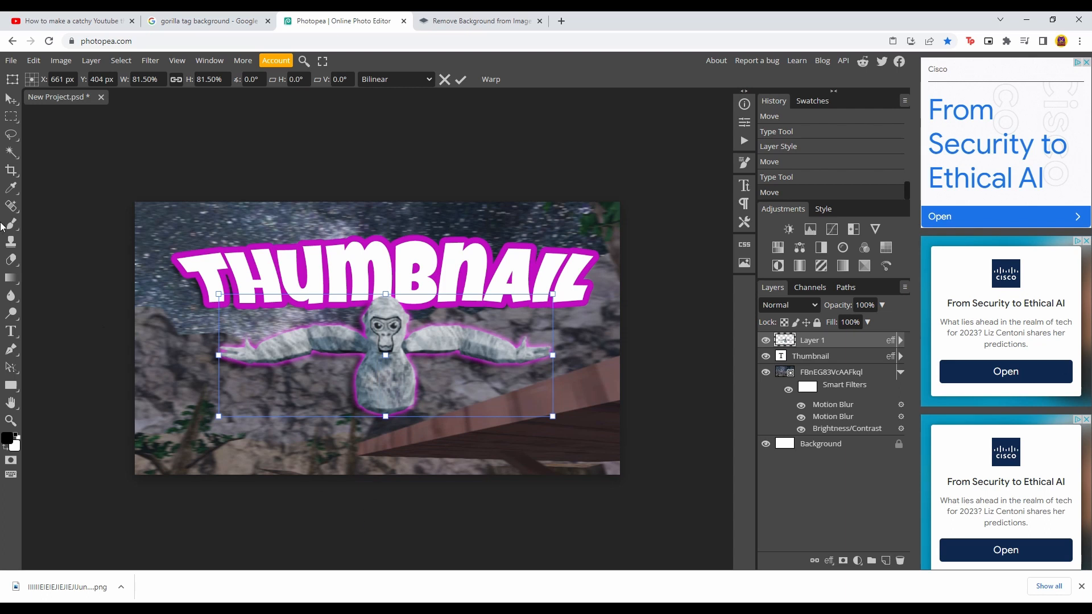
click(9, 101)
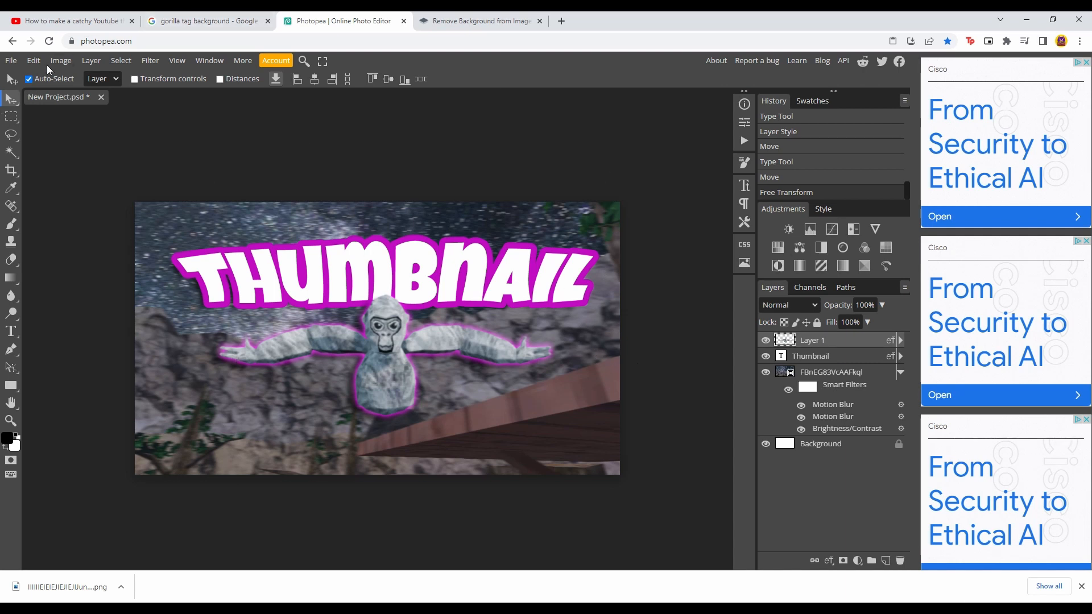
Step: Export the thumbnail as a PNG named New Project at 1280 × 720 px and 100% quality
click(12, 61)
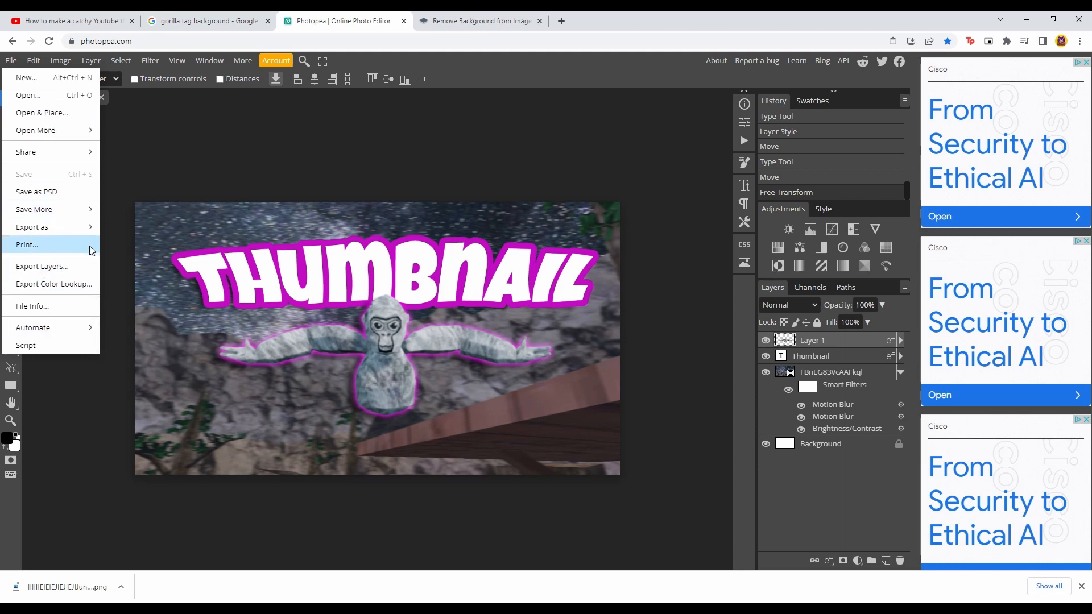
mouse_move(50, 230)
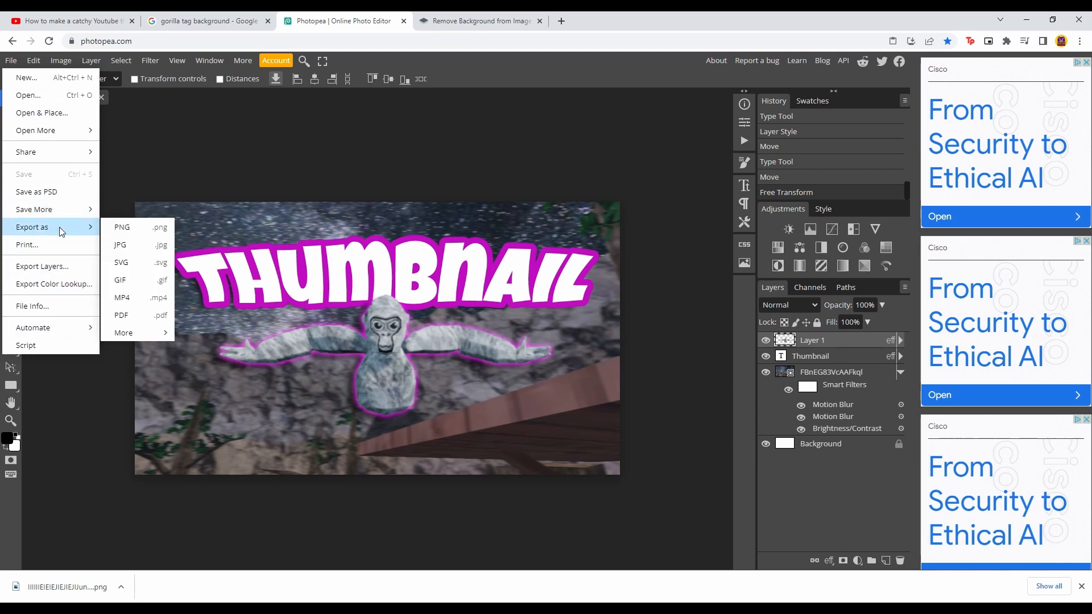
click(121, 227)
click(443, 316)
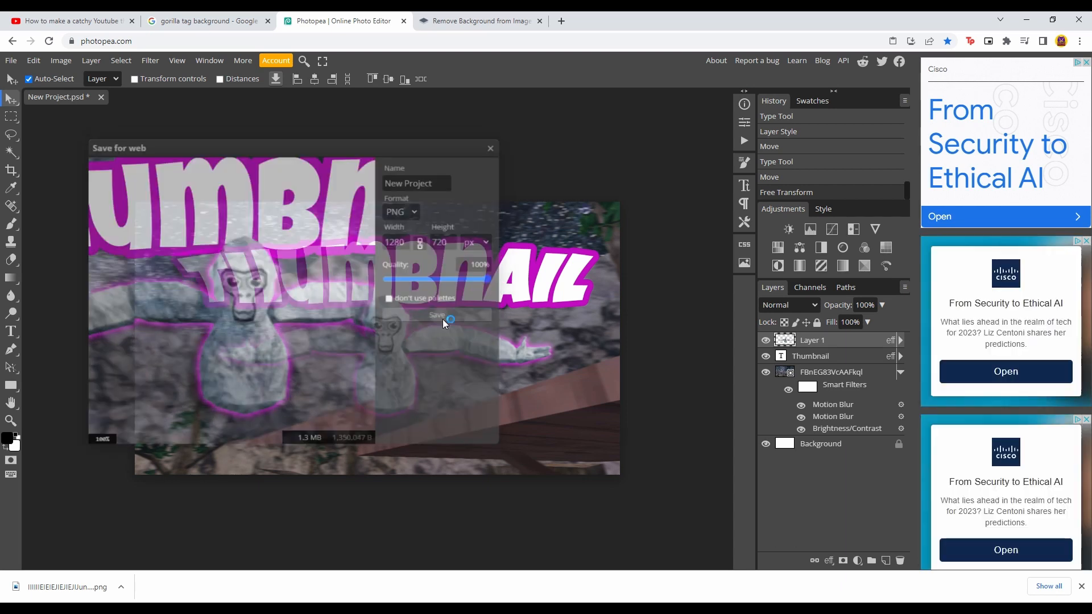